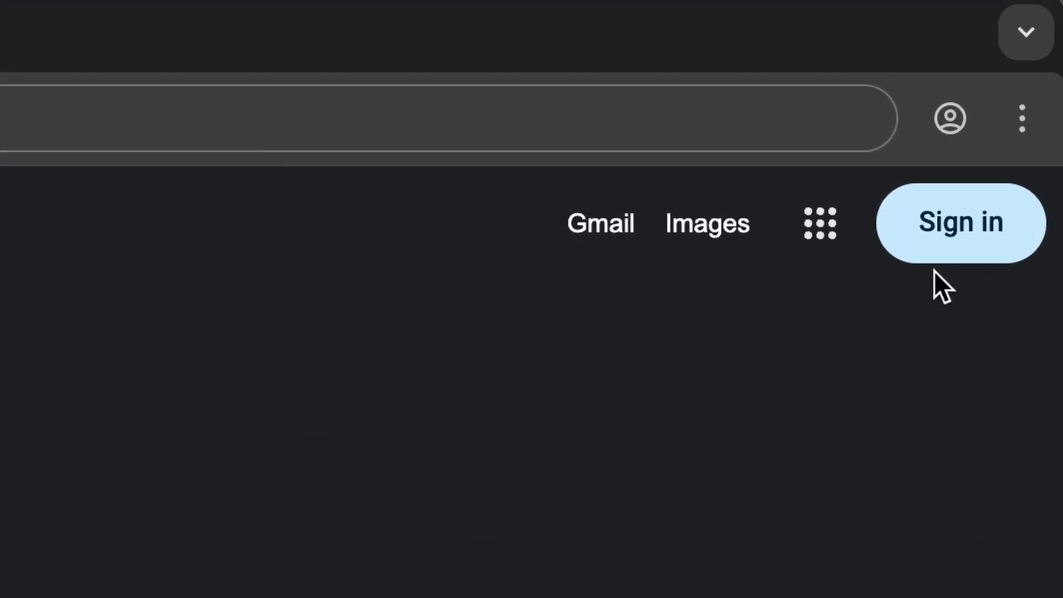
- Start a new personal Google account and enter the owner's first and last name
{"action": "left_click", "coordinate": [935, 321]}
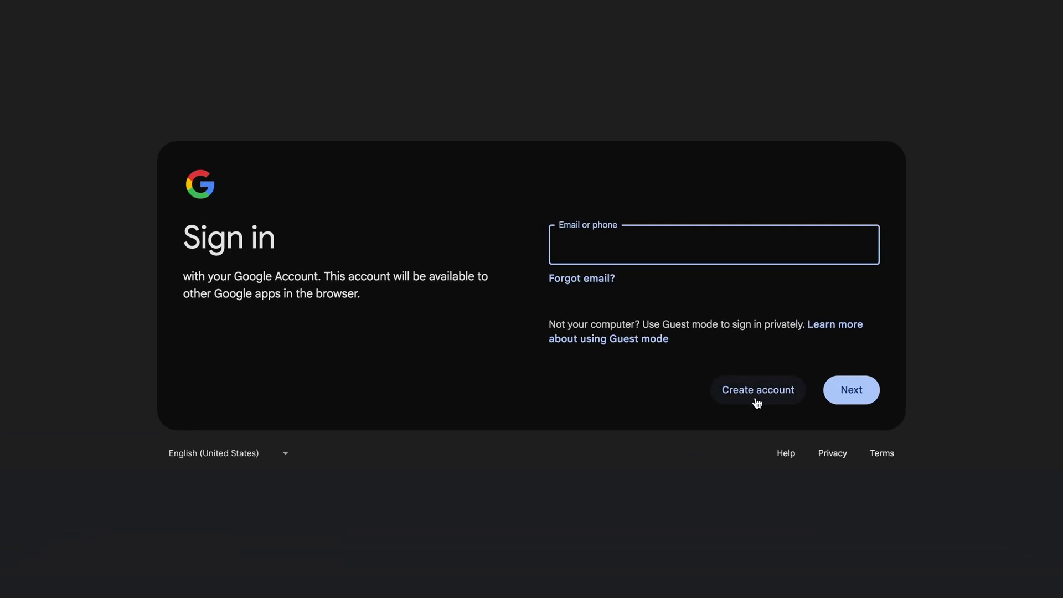
{"action": "left_click", "coordinate": [759, 404]}
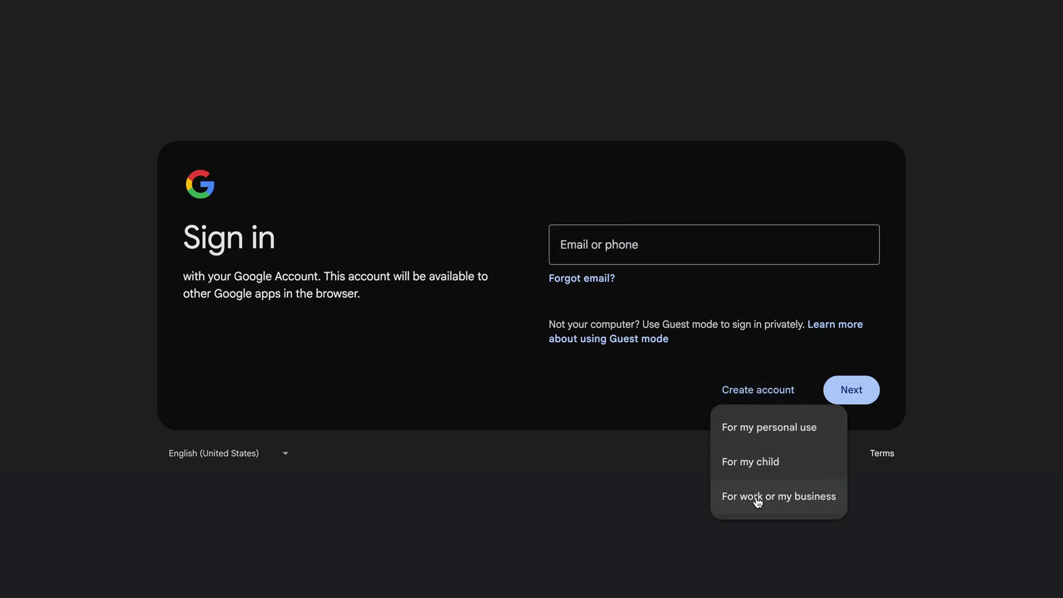
{"action": "left_click", "coordinate": [758, 440]}
{"action": "key", "text": "Tab"}
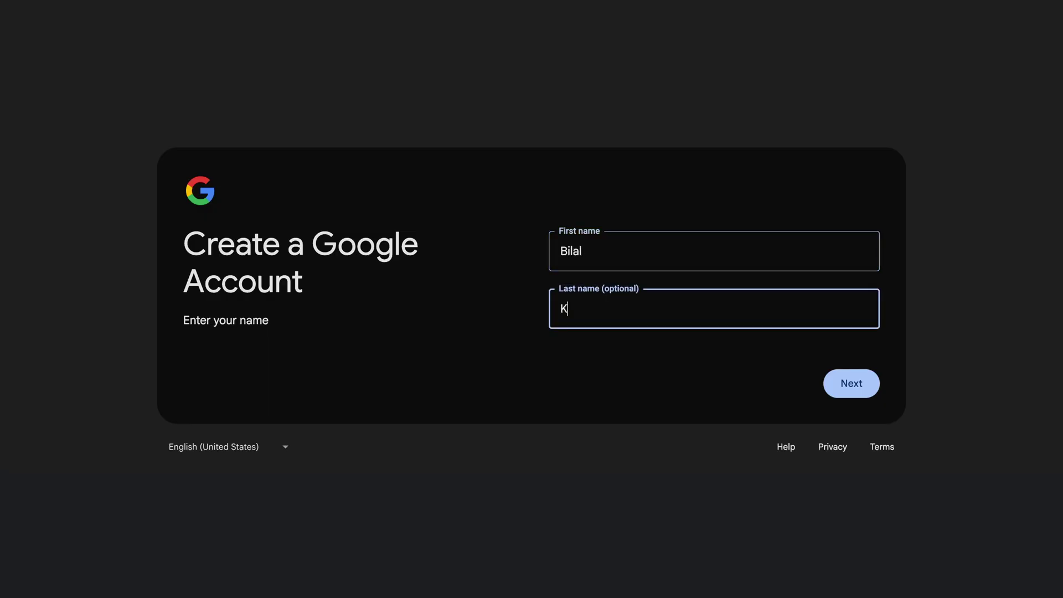
{"action": "key", "text": "Return"}
- Set the birthday to January 1, 1993 and the gender to Male
{"action": "left_click", "coordinate": [602, 244]}
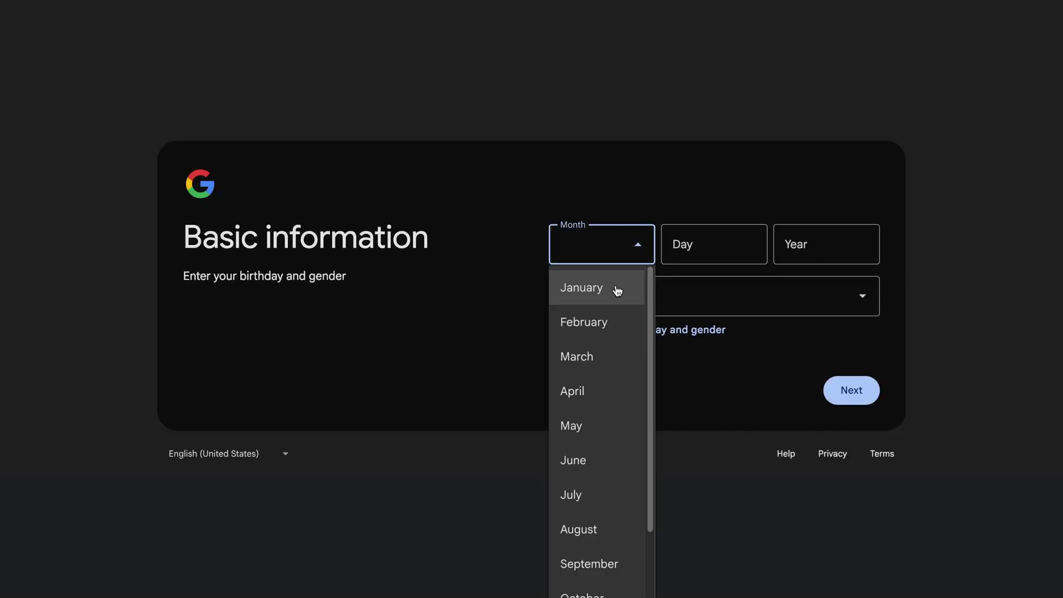
{"action": "left_click", "coordinate": [617, 289]}
{"action": "key", "text": "Tab"}
{"action": "type", "text": "1"}
{"action": "key", "text": "Tab"}
{"action": "type", "text": "1993"}
{"action": "left_click", "coordinate": [835, 301]}
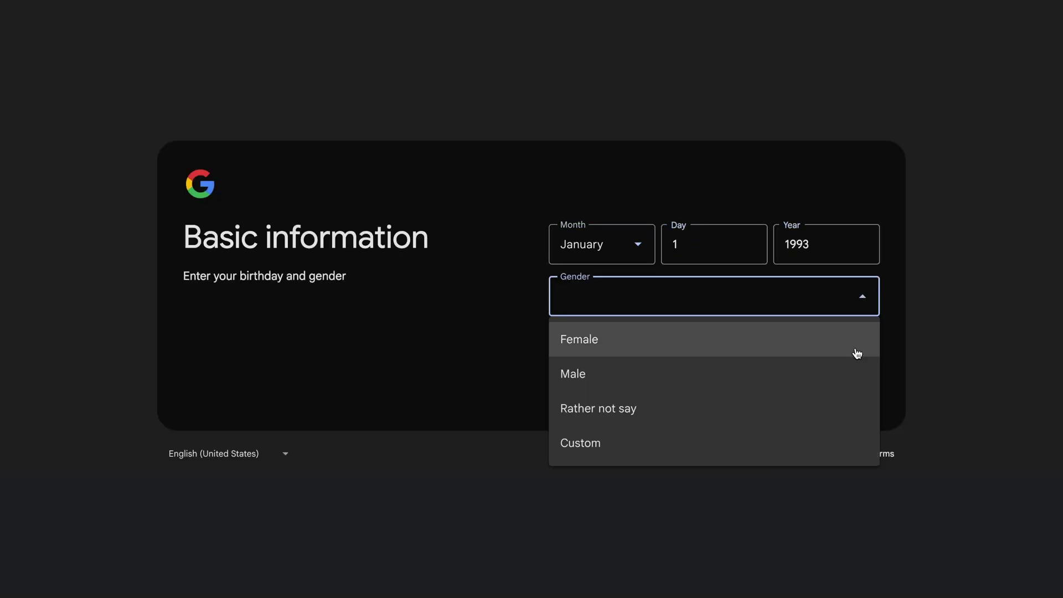
{"action": "left_click", "coordinate": [844, 387]}
{"action": "left_click", "coordinate": [852, 397]}
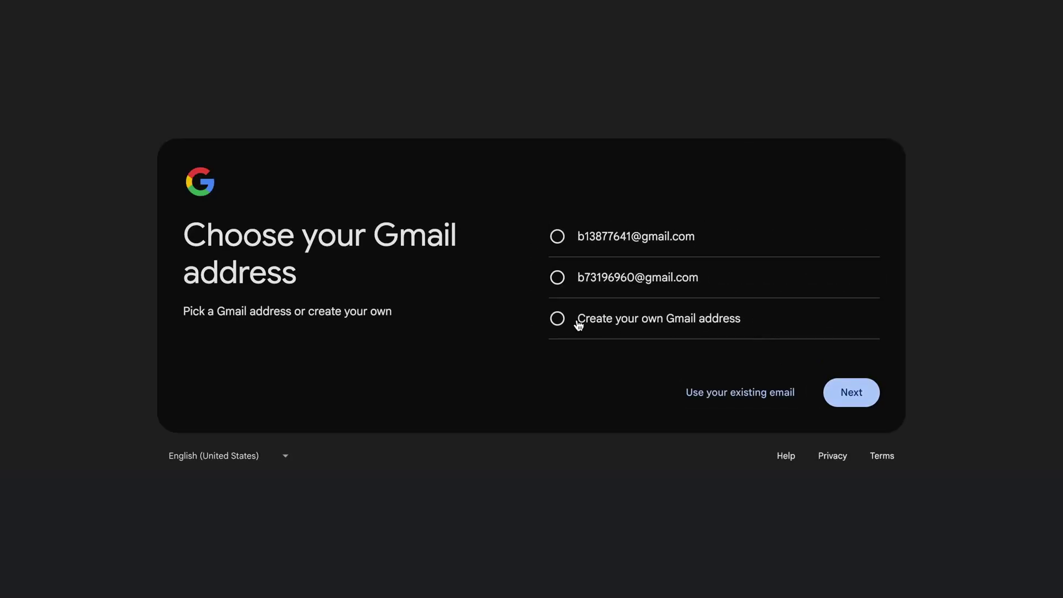
- Choose a custom Gmail address, set and confirm the account password, and enter a phone number
{"action": "left_click", "coordinate": [558, 320]}
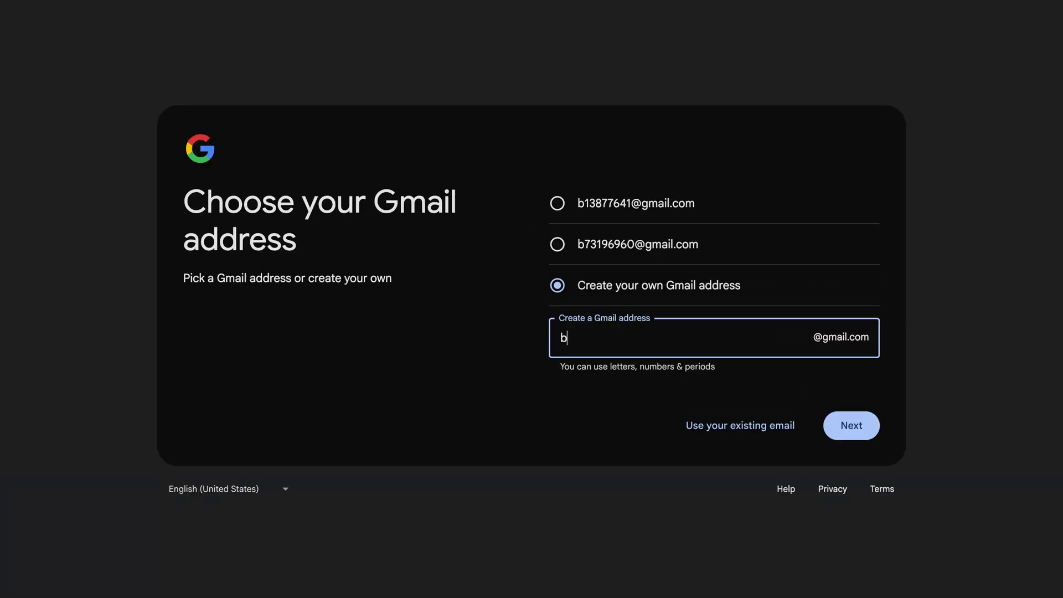
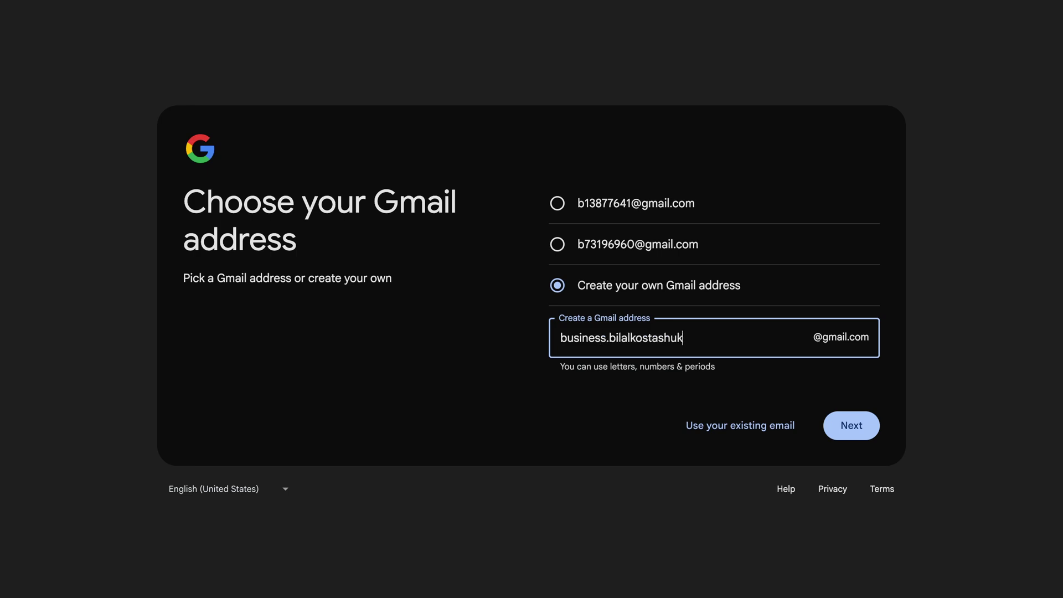
{"action": "left_click", "coordinate": [851, 437]}
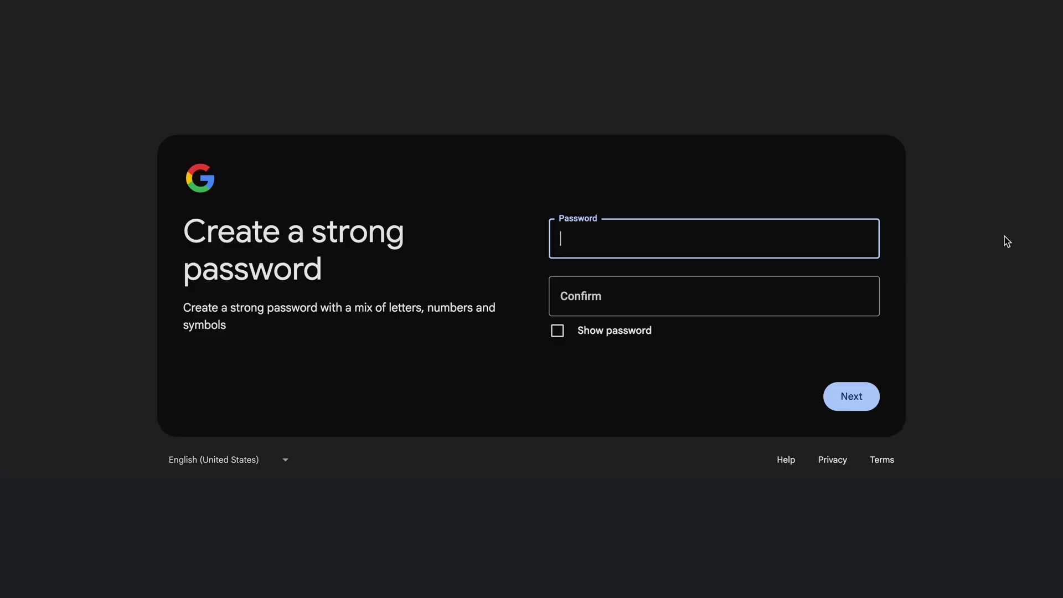
{"action": "type", "text": "•••••••••••••"}
{"action": "key", "text": "Tab"}
{"action": "type", "text": "•••••••••••••"}
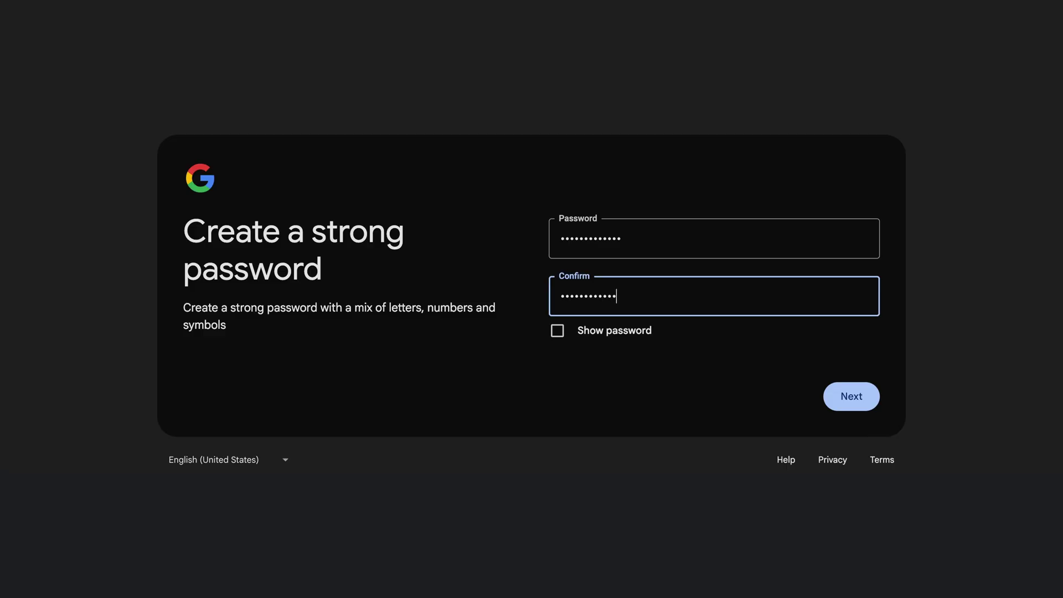
{"action": "left_click", "coordinate": [861, 408]}
{"action": "left_click", "coordinate": [687, 273]}
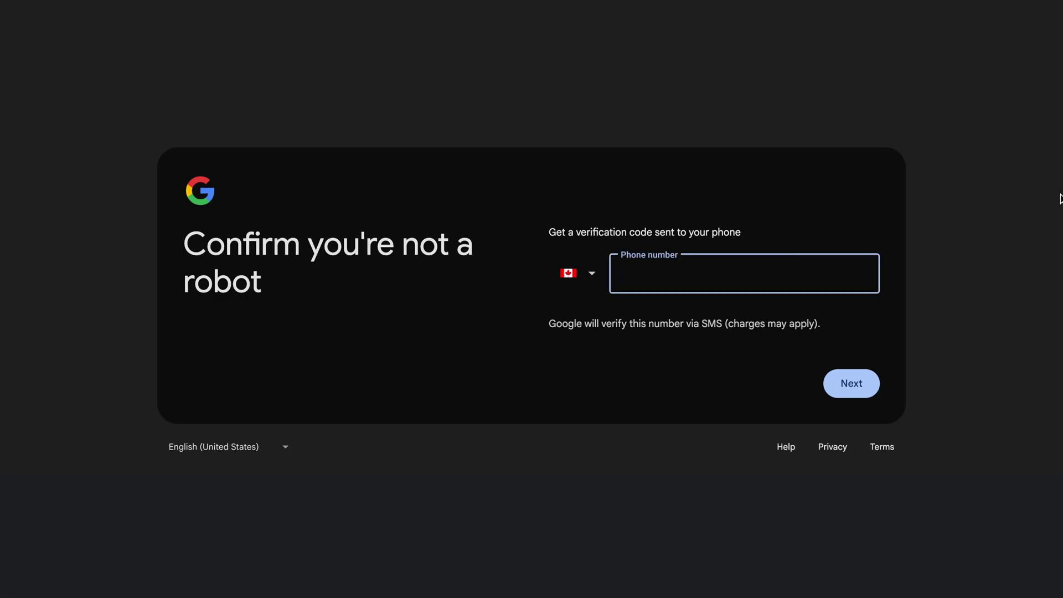
{"action": "type", "text": "1234567"}
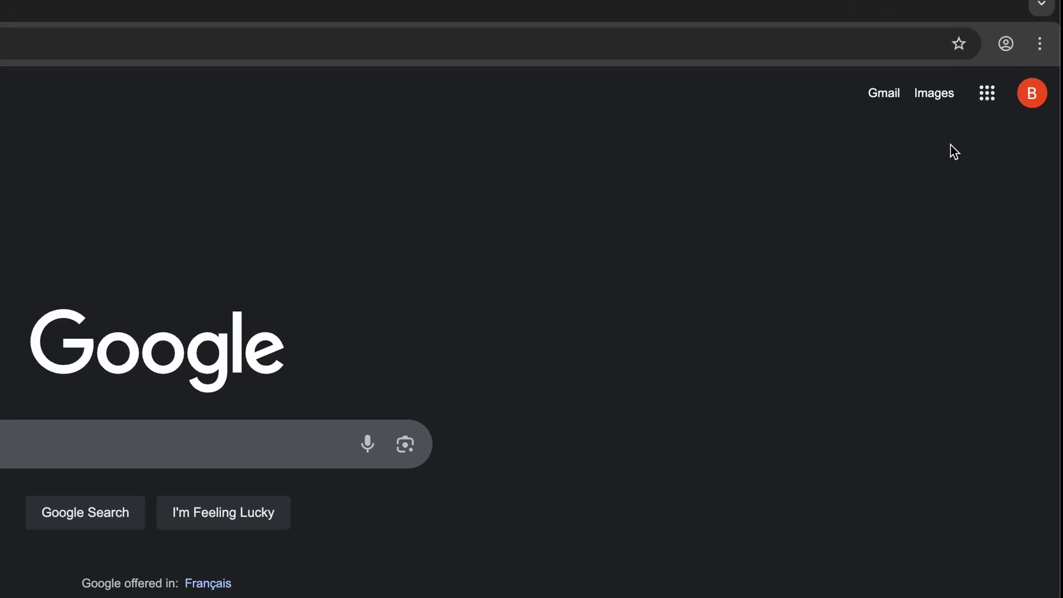
- Open YouTube from the Google apps grid and create a channel with the owner's chosen name and handle
{"action": "left_click", "coordinate": [949, 127]}
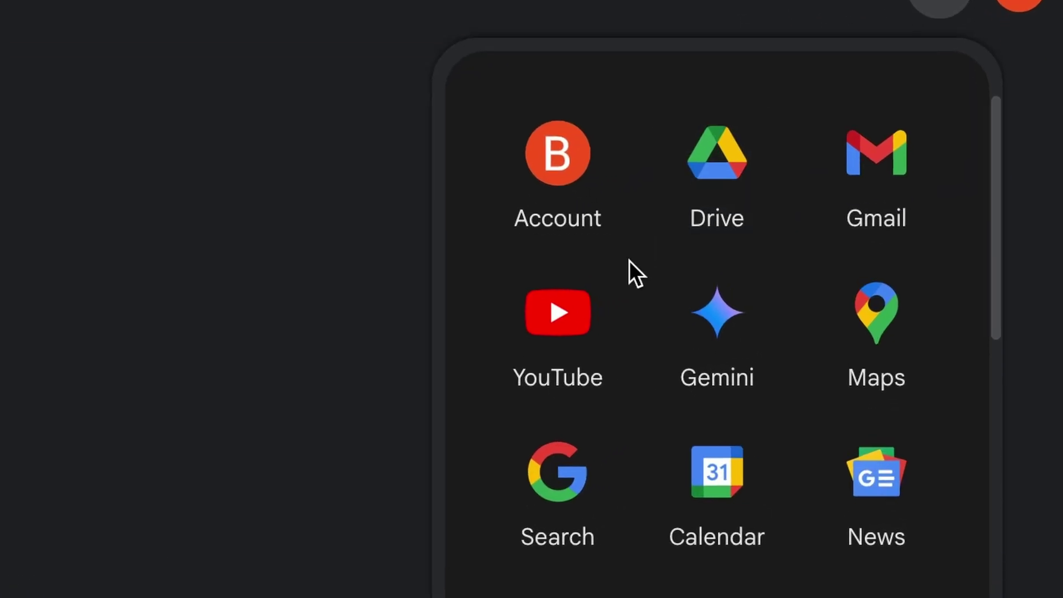
{"action": "left_click", "coordinate": [536, 321]}
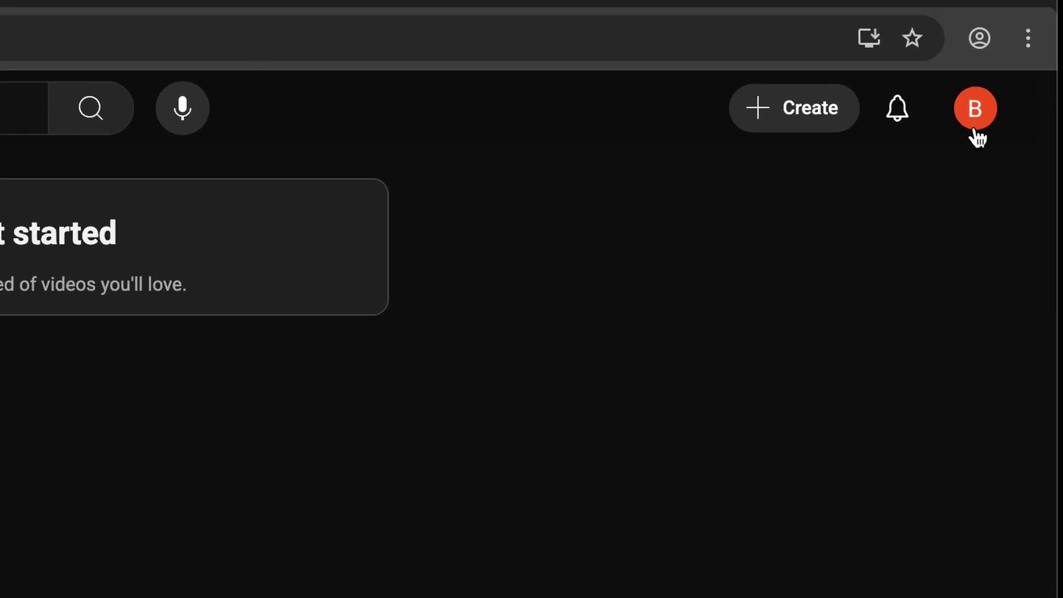
{"action": "left_click", "coordinate": [975, 133]}
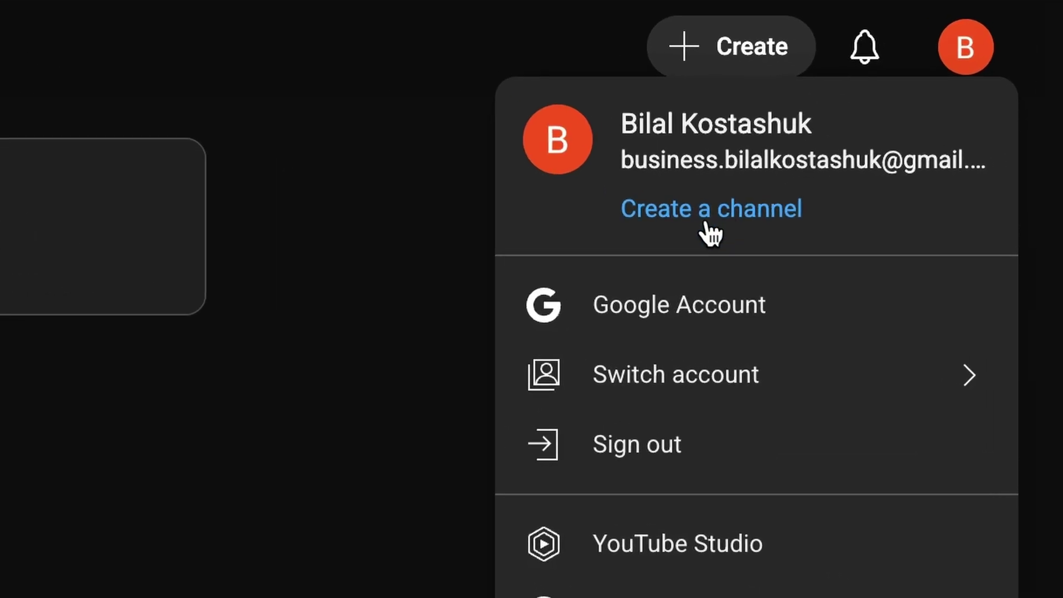
{"action": "left_click", "coordinate": [707, 213]}
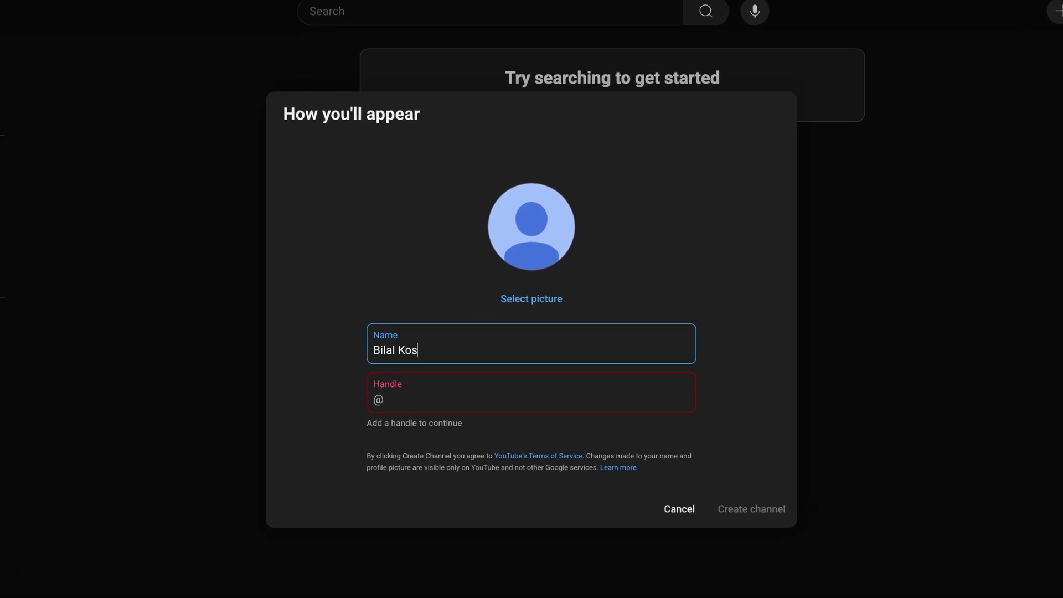
{"action": "key", "text": "Tab"}
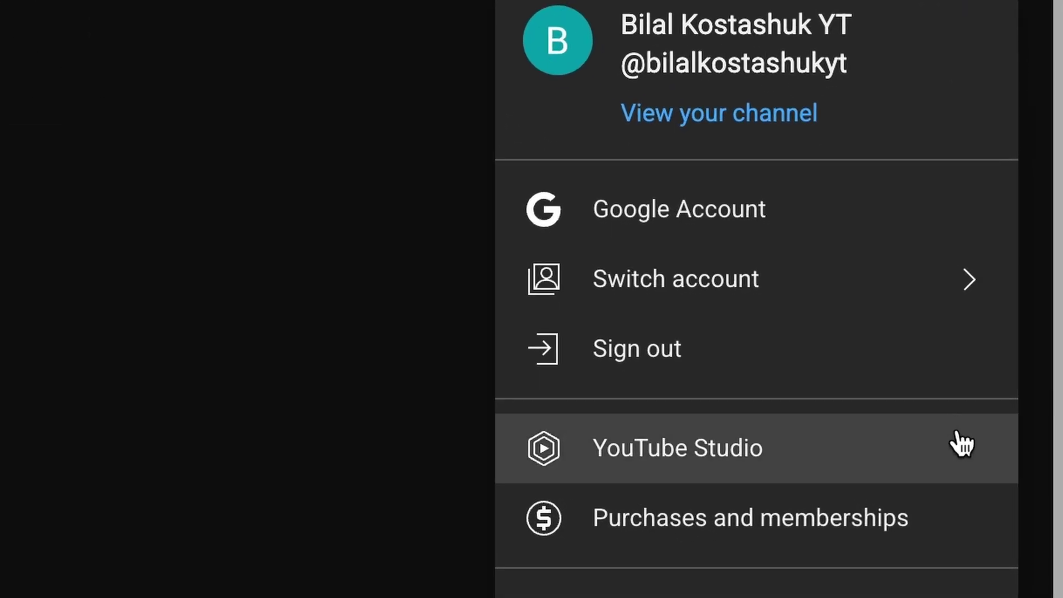
- In Studio Customization, upload ProfilePicture.jpg as the profile picture, accept the crop and publish
{"action": "left_click", "coordinate": [962, 461]}
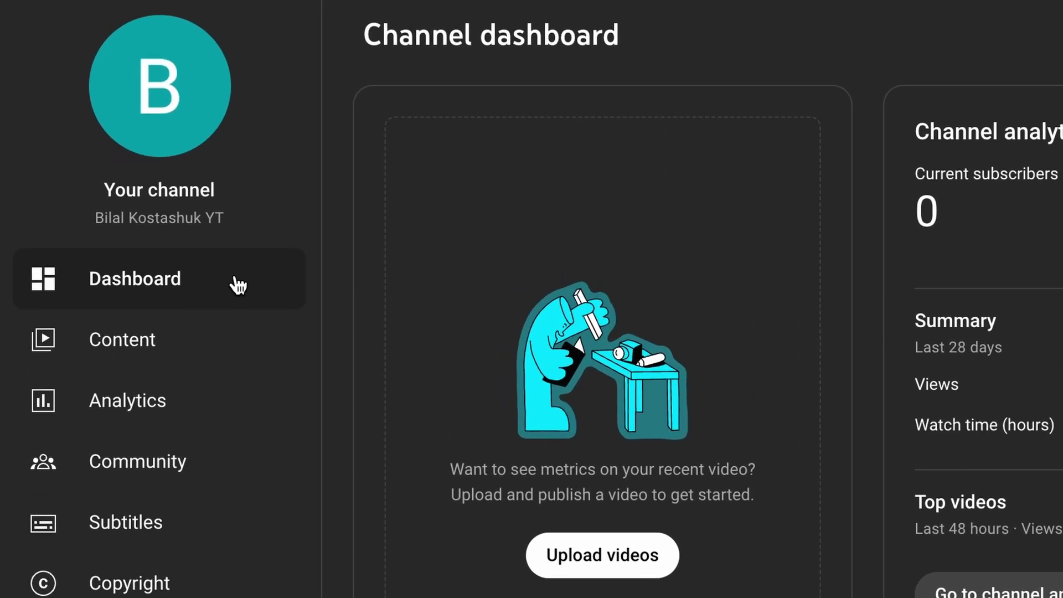
{"action": "left_click", "coordinate": [257, 597]}
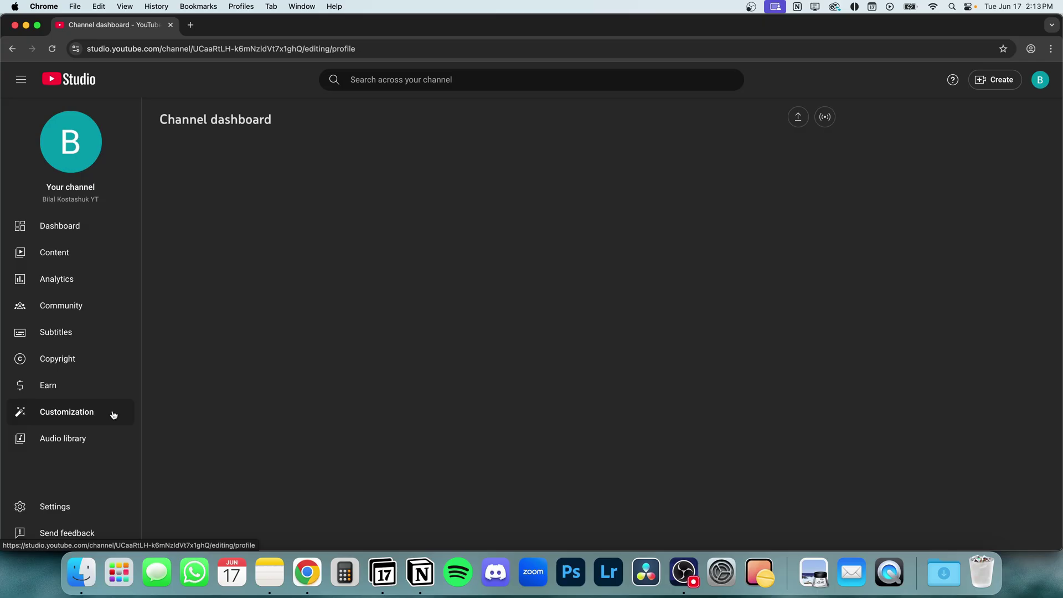
{"action": "scroll", "coordinate": [398, 333], "scroll_direction": "down", "scroll_amount": 8}
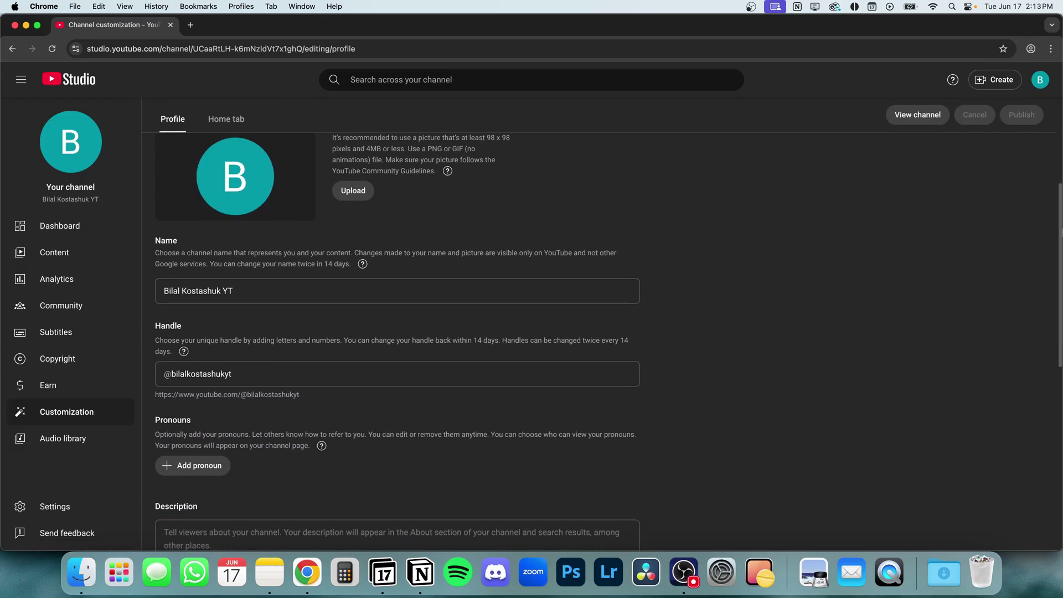
{"action": "scroll", "coordinate": [713, 308], "scroll_direction": "down", "scroll_amount": 5}
{"action": "scroll", "coordinate": [714, 307], "scroll_direction": "up", "scroll_amount": 15}
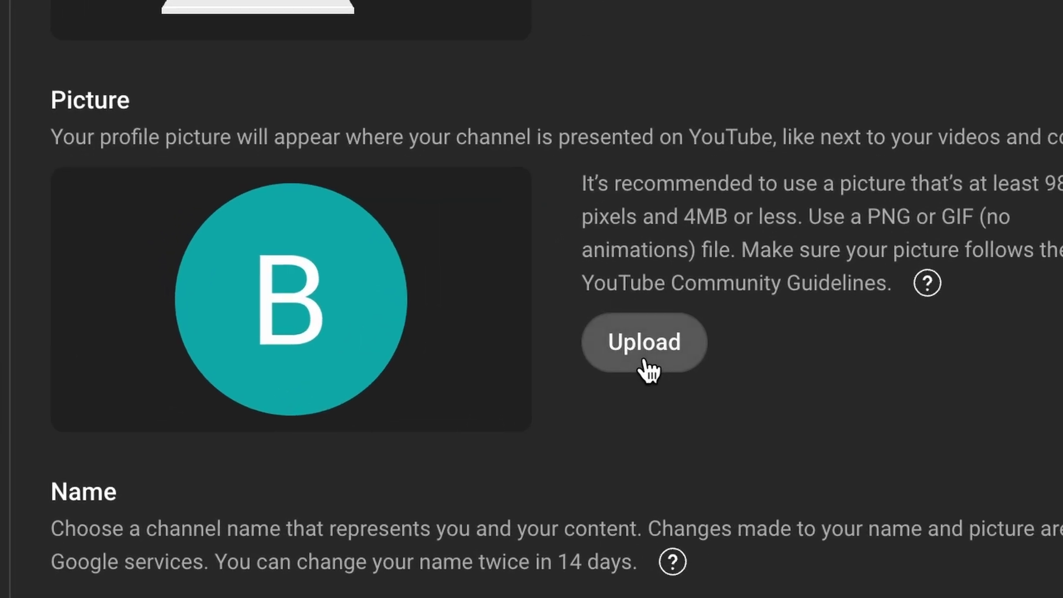
{"action": "left_click", "coordinate": [354, 397]}
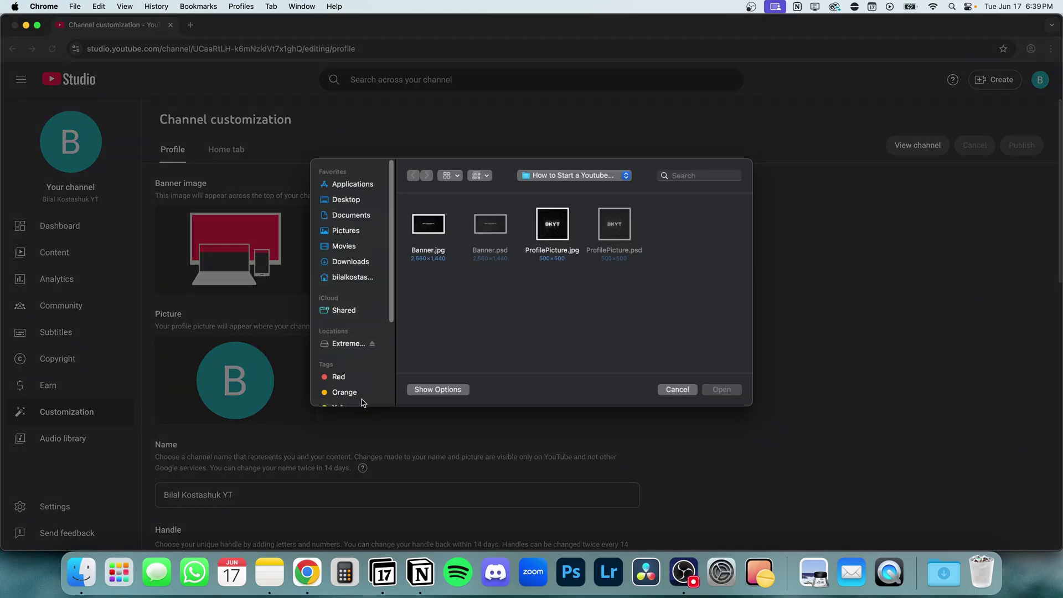
{"action": "double_click", "coordinate": [554, 234]}
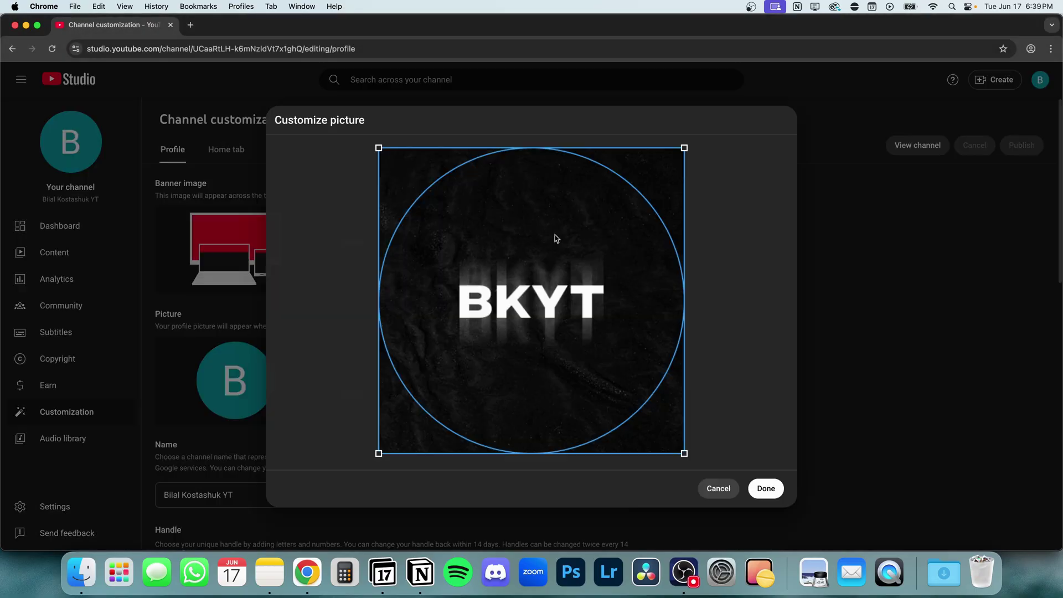
{"action": "left_click", "coordinate": [765, 489]}
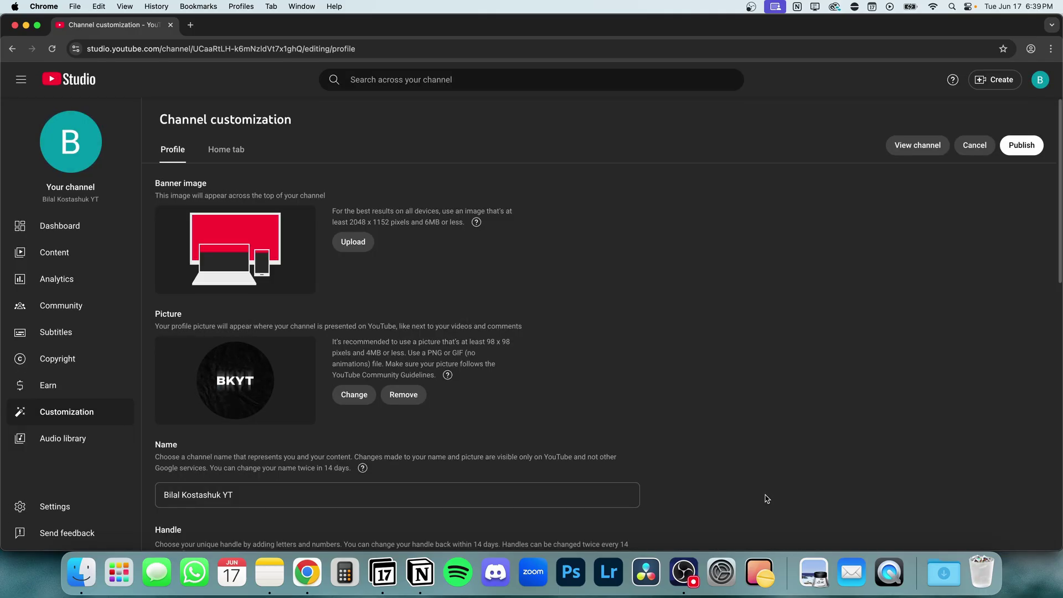
{"action": "left_click", "coordinate": [1018, 149]}
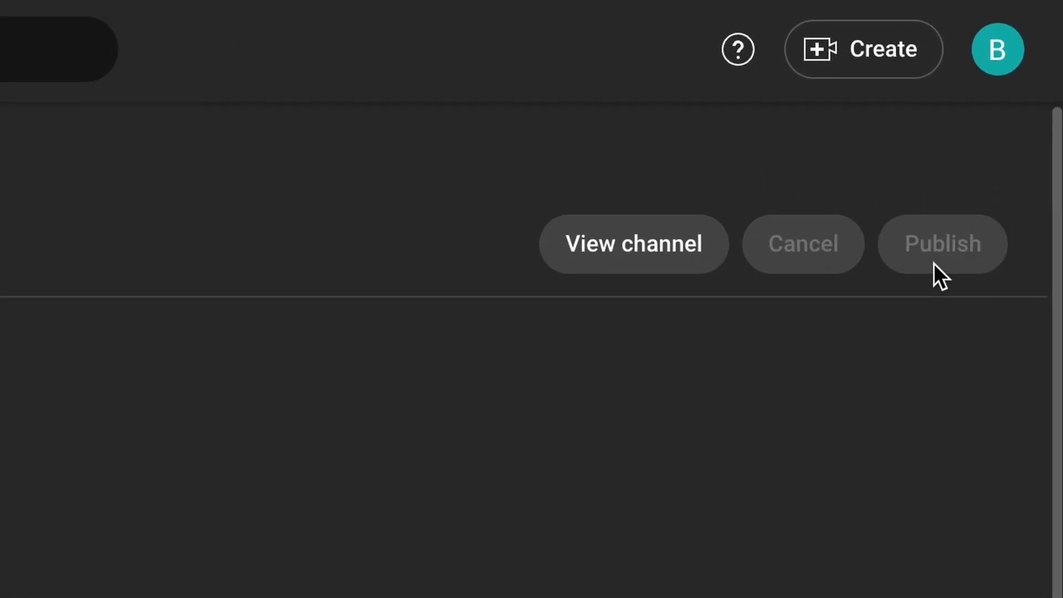
- Write a welcome description introducing the owner by name, then add a blank link entry
{"action": "scroll", "coordinate": [551, 191], "scroll_direction": "down", "scroll_amount": 5}
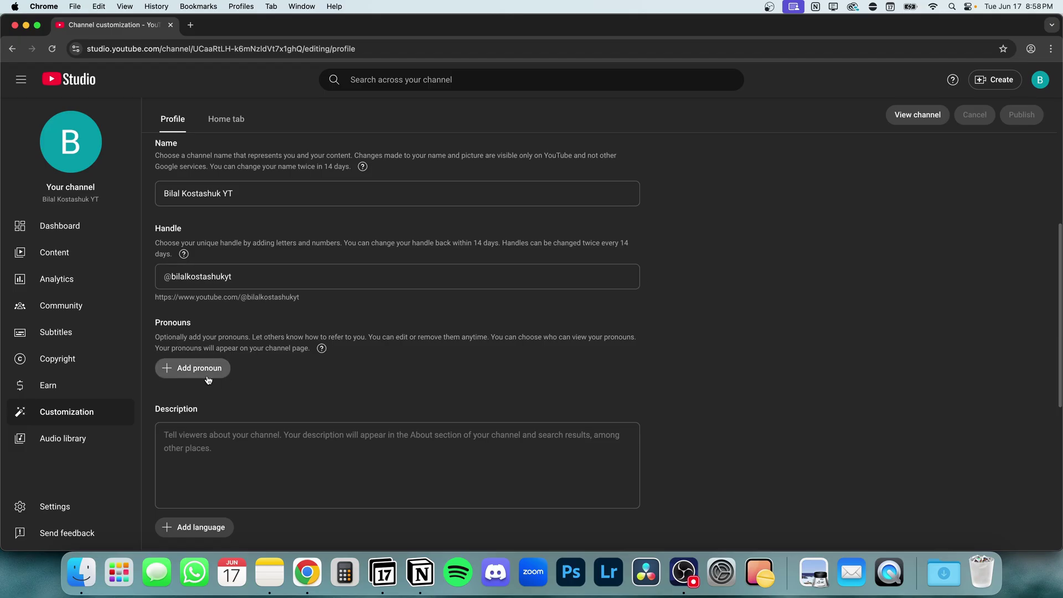
{"action": "left_click", "coordinate": [628, 436]}
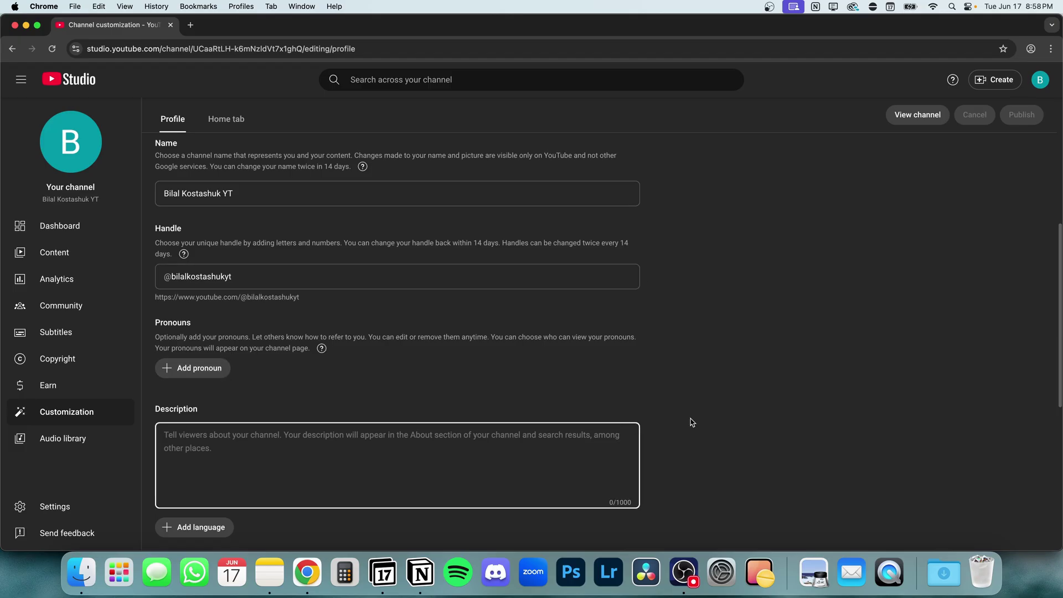
{"action": "type", "text": "Welcome, everyone! My"}
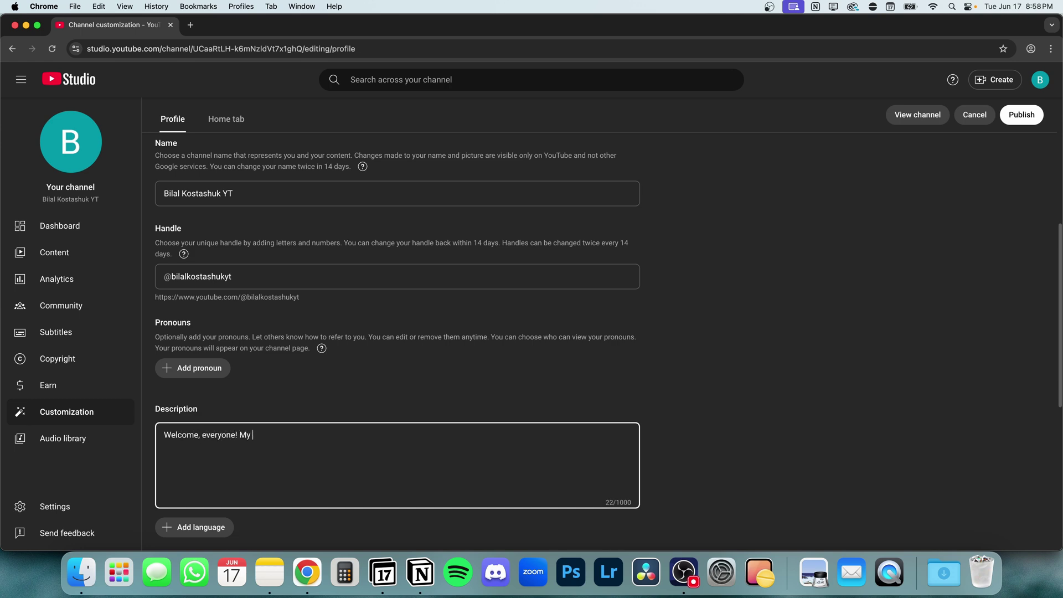
{"action": "type", "text": " name is Bilal!"}
{"action": "scroll", "coordinate": [241, 414], "scroll_direction": "down", "scroll_amount": 5}
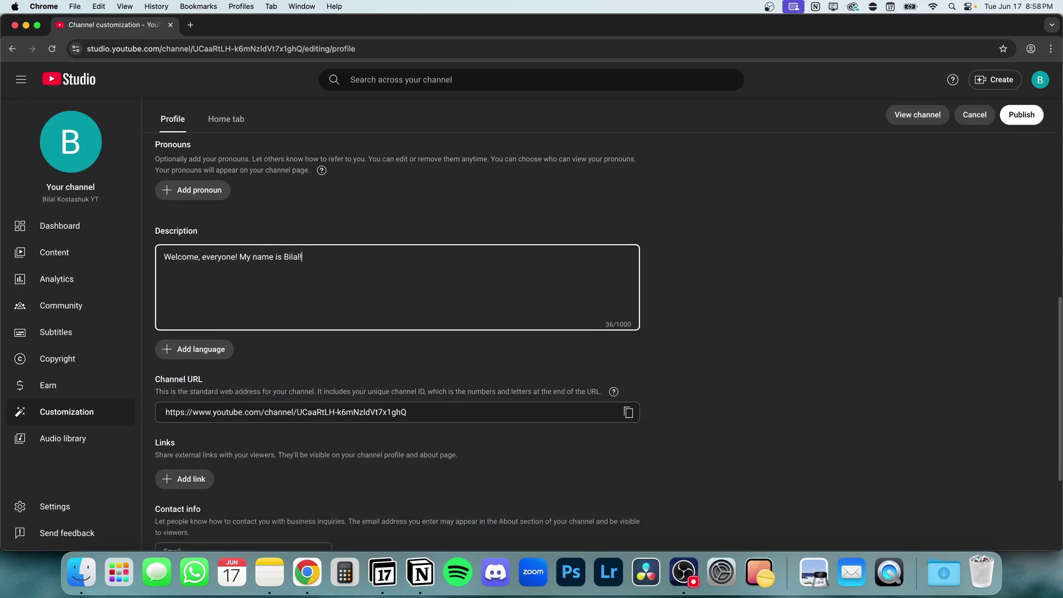
{"action": "left_click", "coordinate": [191, 403]}
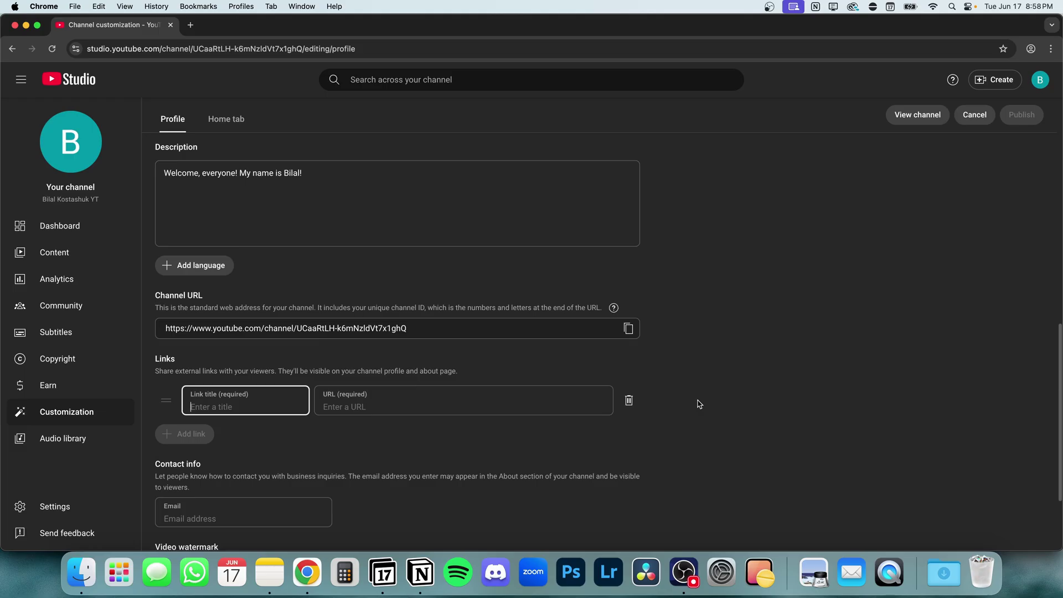
{"action": "type", "text": "Instagram"}
{"action": "key", "text": "Tab"}
{"action": "type", "text": "ww"}
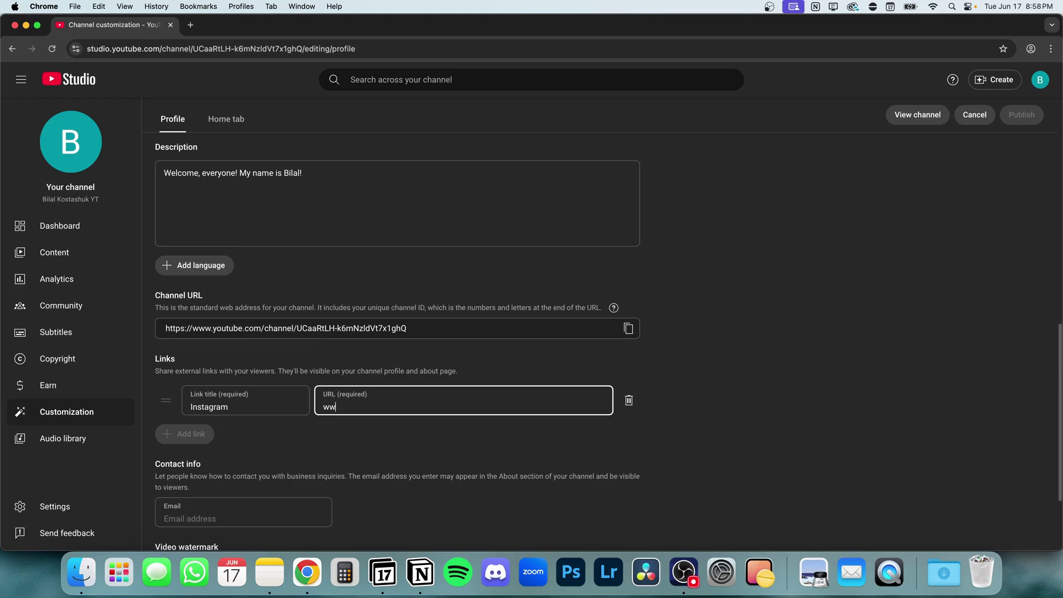
{"action": "type", "text": "w.instagram.com/bilalkostashuky"}
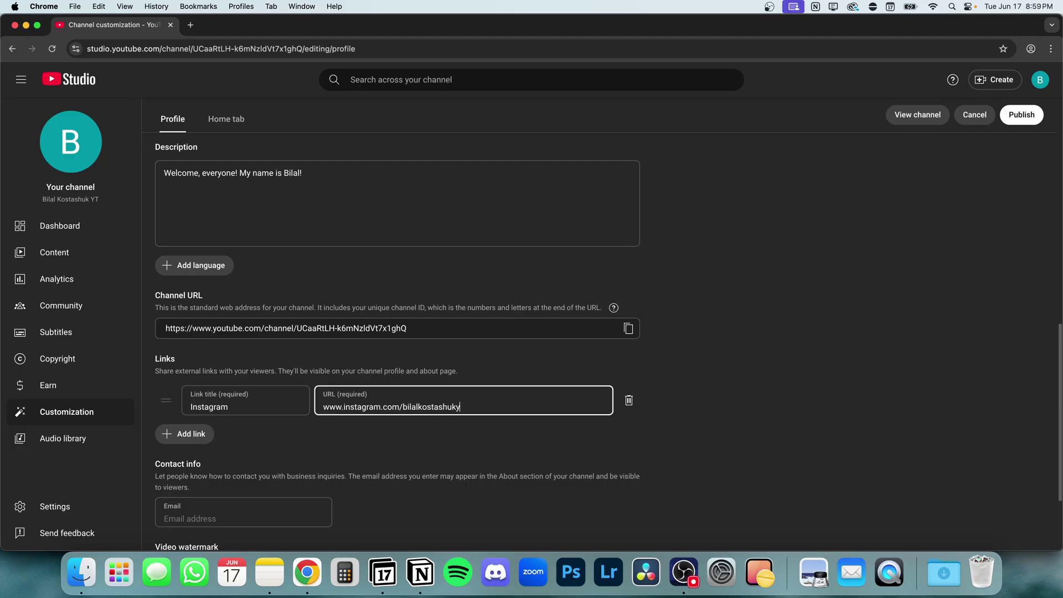
- Fill in the channel's business contact e-mail under Contact info
{"action": "left_click", "coordinate": [772, 391]}
{"action": "scroll", "coordinate": [772, 392], "scroll_direction": "down", "scroll_amount": 3}
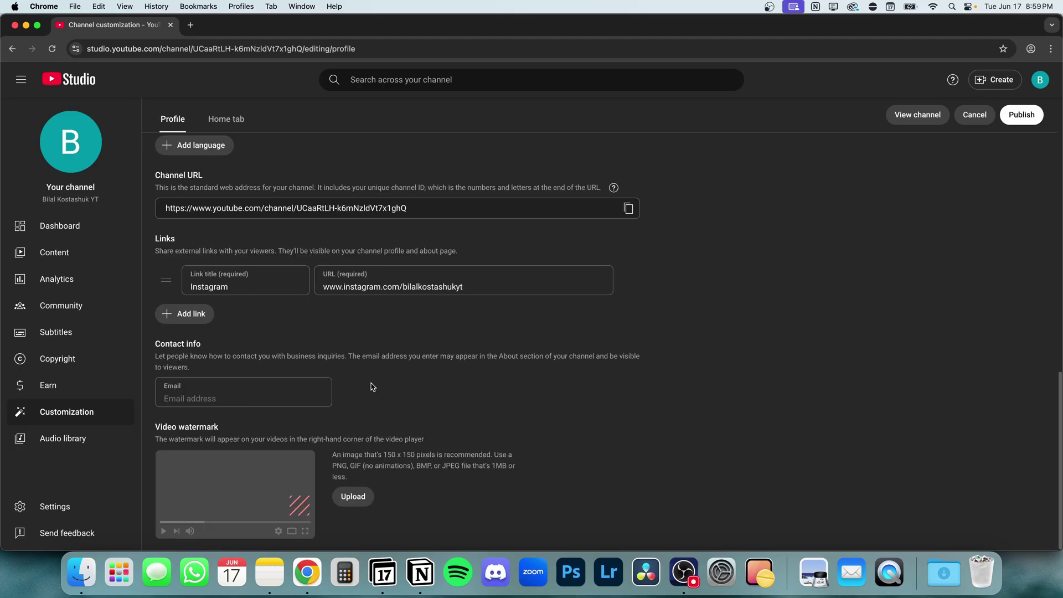
{"action": "left_click", "coordinate": [221, 398]}
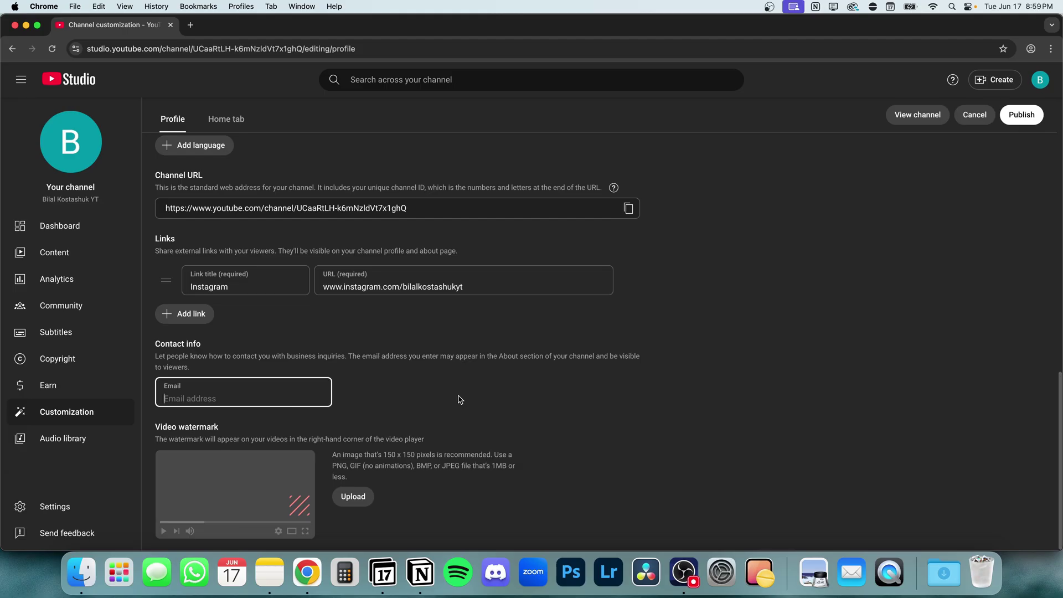
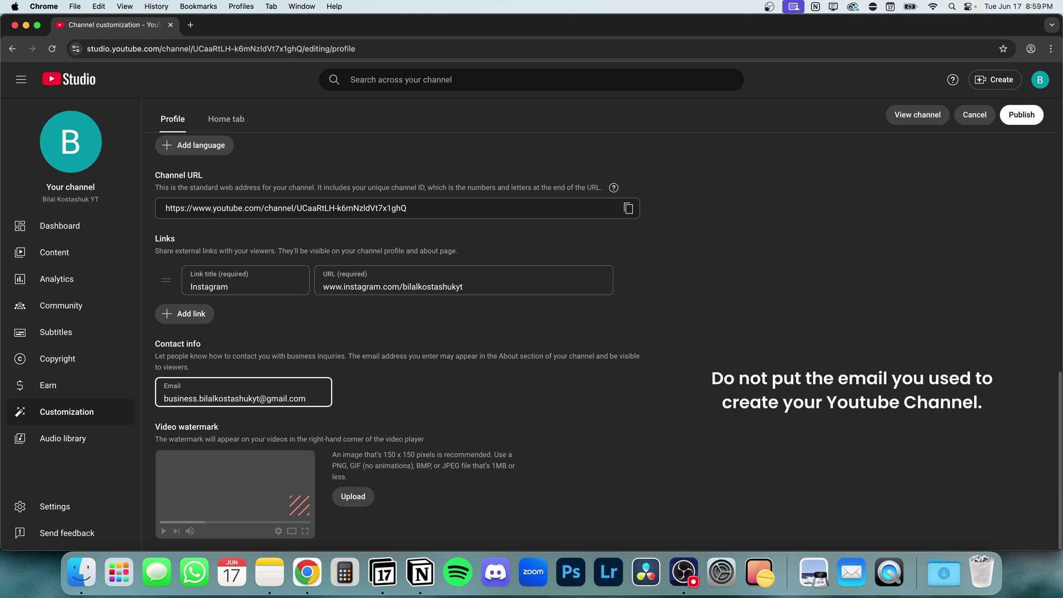
{"action": "left_click", "coordinate": [459, 399]}
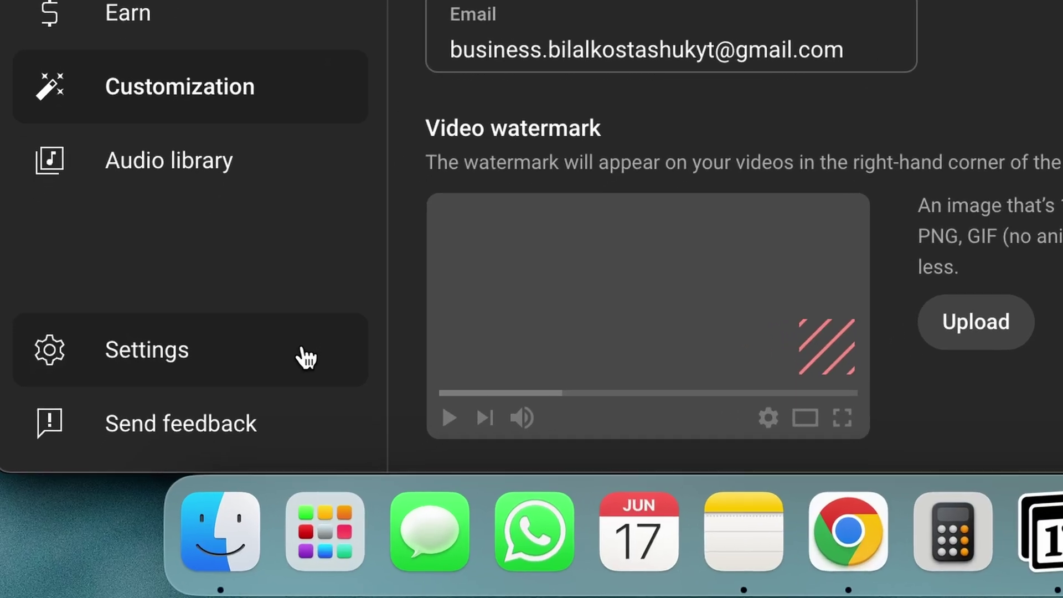
- In Settings, keep CAD Canadian Dollar as currency and set country of residence to Canada
{"action": "left_click", "coordinate": [302, 358]}
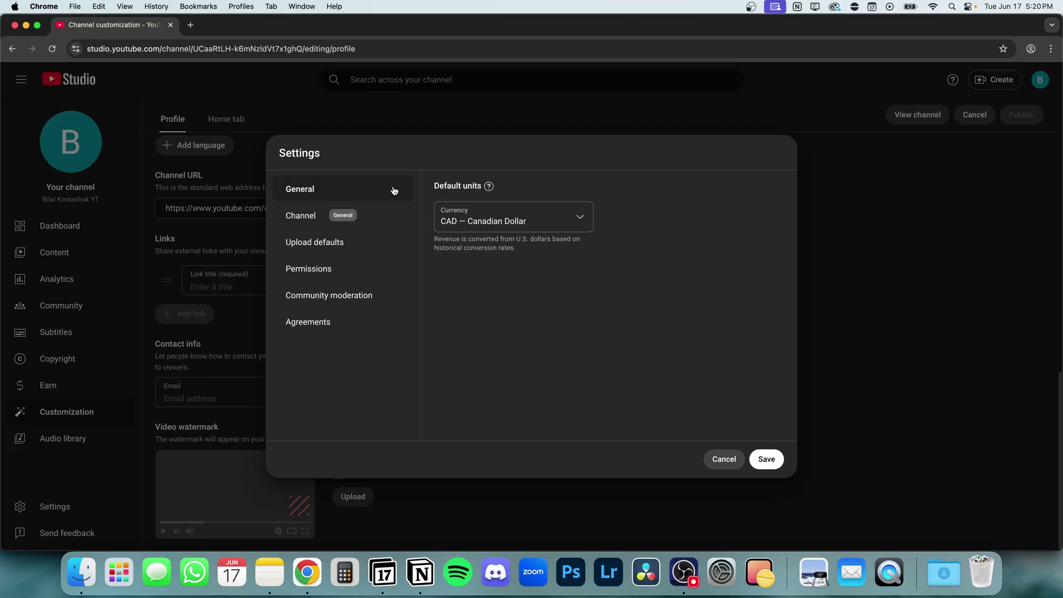
{"action": "left_click", "coordinate": [580, 217]}
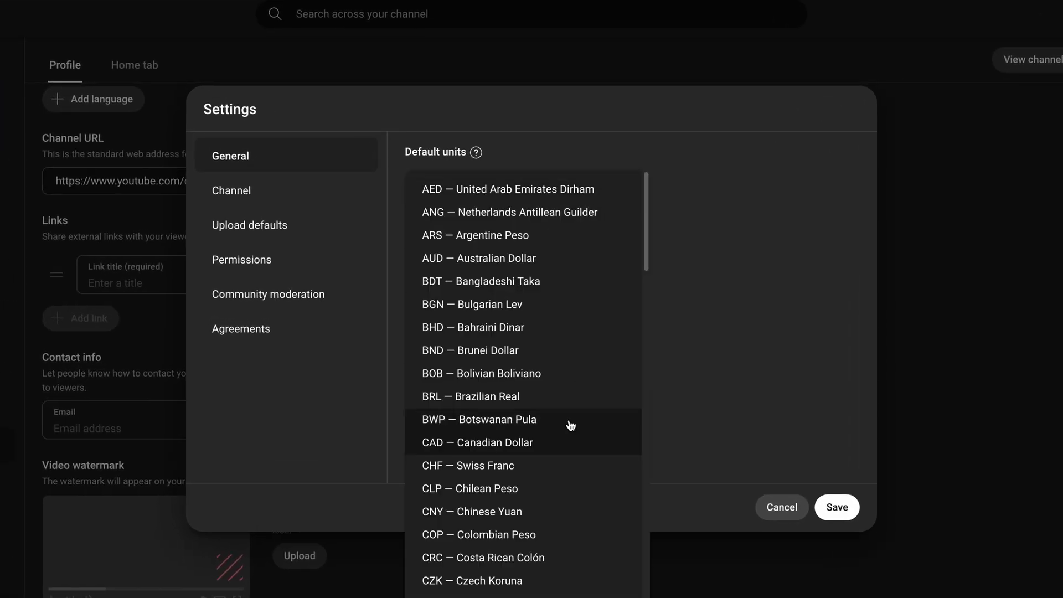
{"action": "left_click", "coordinate": [577, 453]}
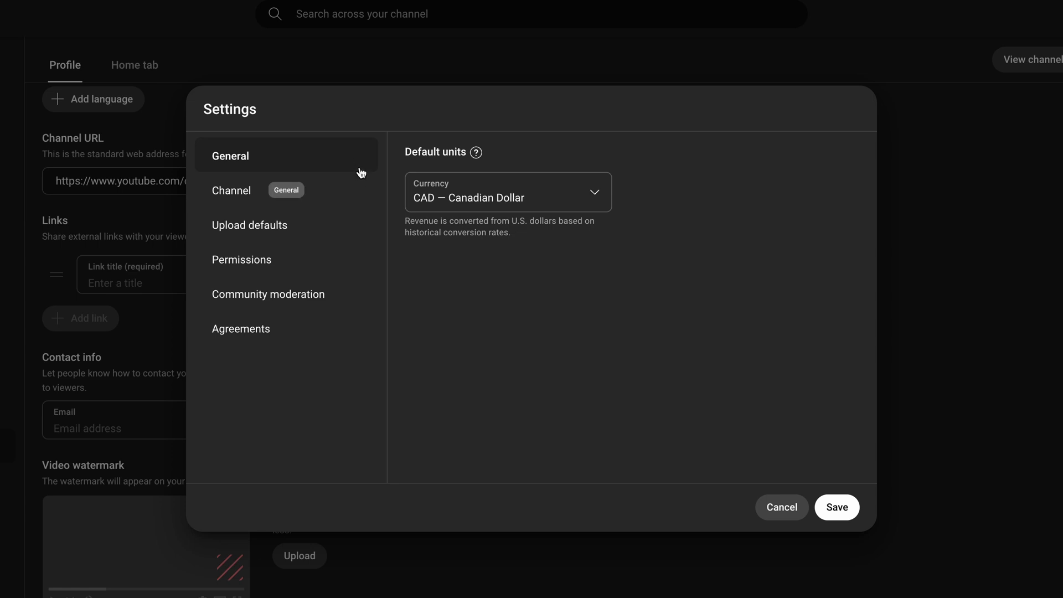
{"action": "left_click", "coordinate": [360, 196]}
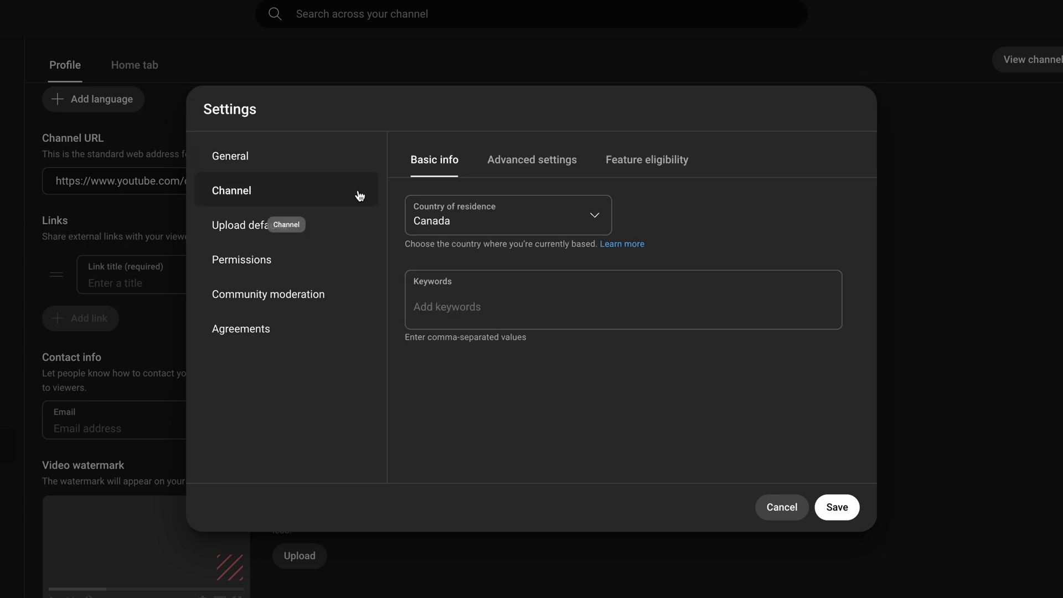
{"action": "left_click", "coordinate": [594, 216]}
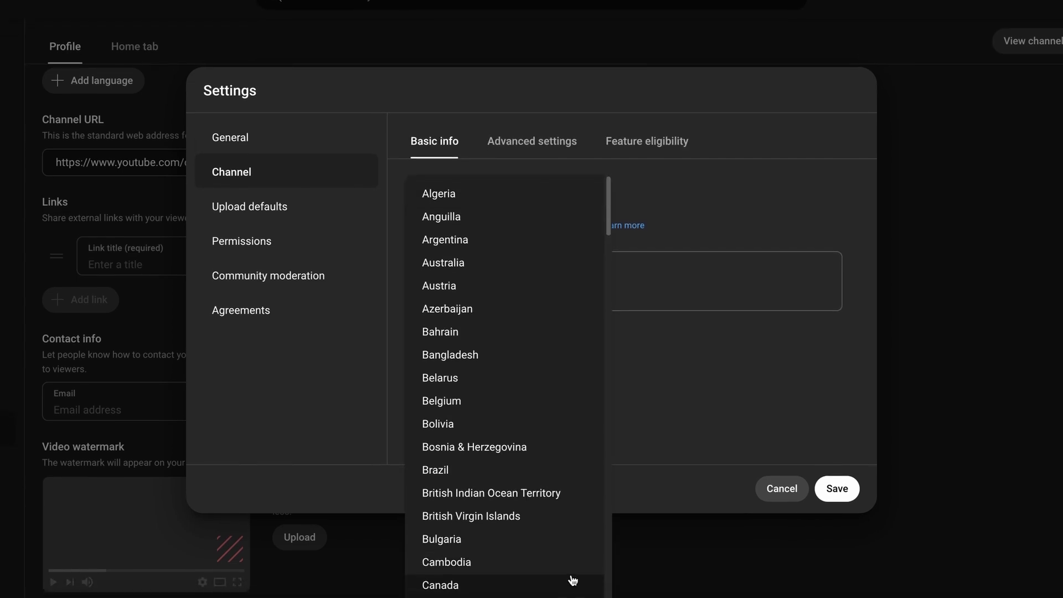
{"action": "left_click", "coordinate": [572, 579]}
- Add the channel keyword 'example keyword'
{"action": "key", "text": "Tab"}
{"action": "type", "text": "example"}
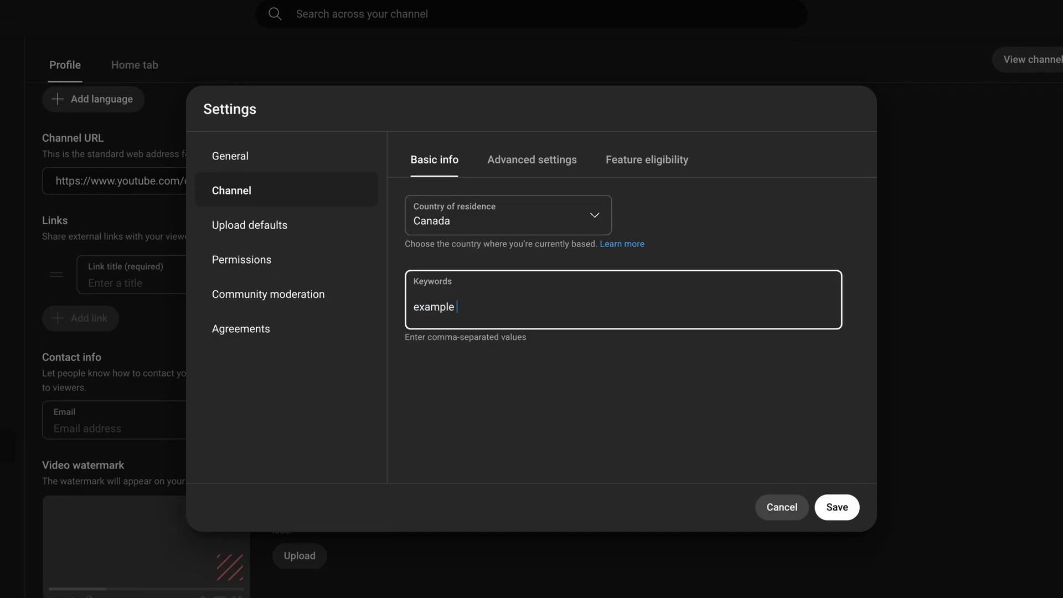
{"action": "type", "text": " keyword"}
{"action": "key", "text": "Return"}
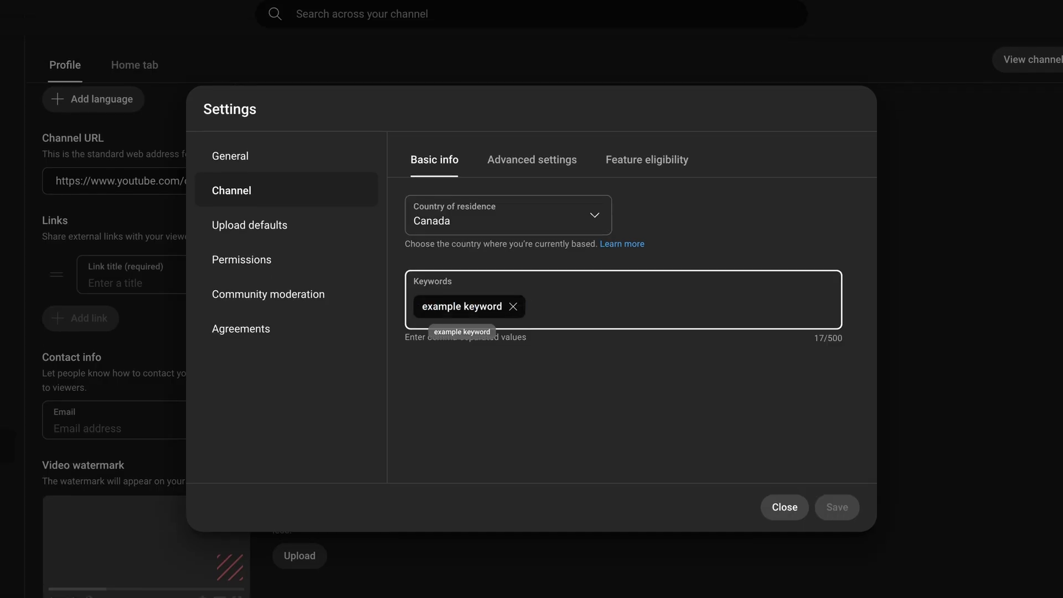
{"action": "left_click", "coordinate": [831, 438]}
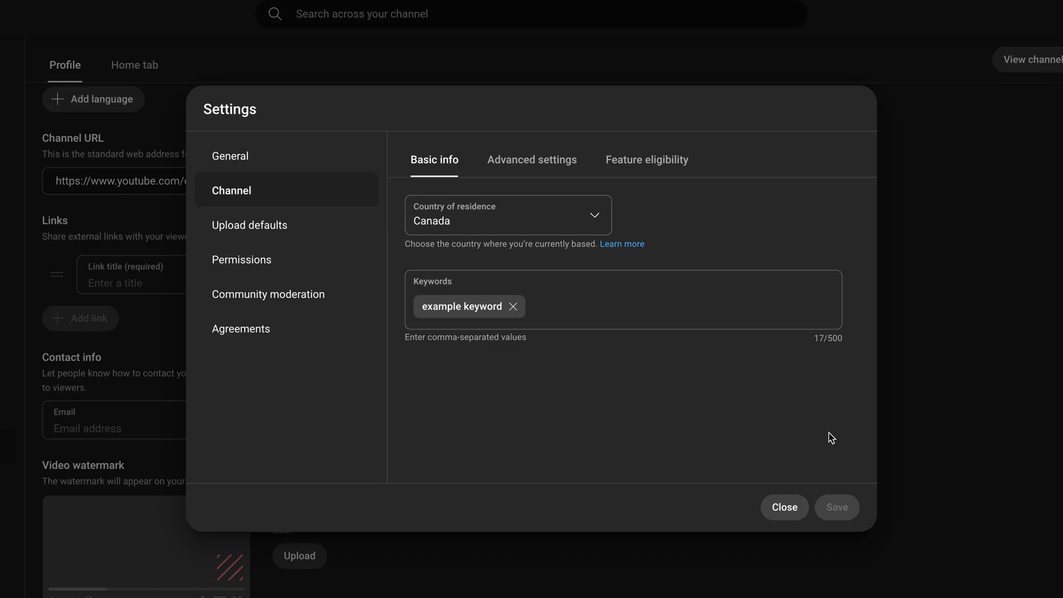
{"action": "left_click", "coordinate": [529, 175]}
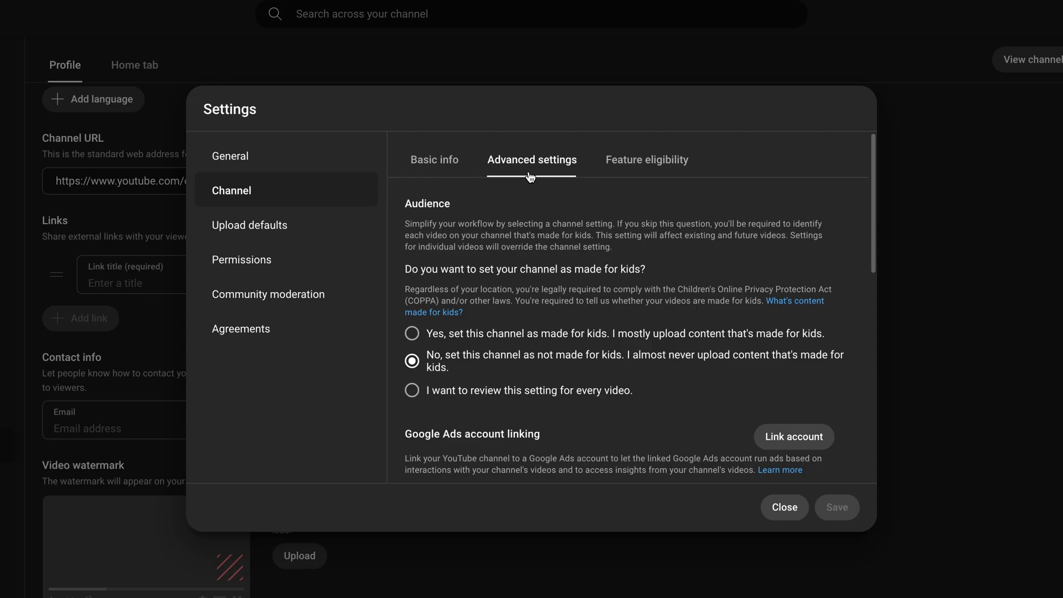
- Review the Advanced settings and Feature eligibility pages, then move on to Upload defaults
{"action": "scroll", "coordinate": [776, 202], "scroll_direction": "down", "scroll_amount": 7}
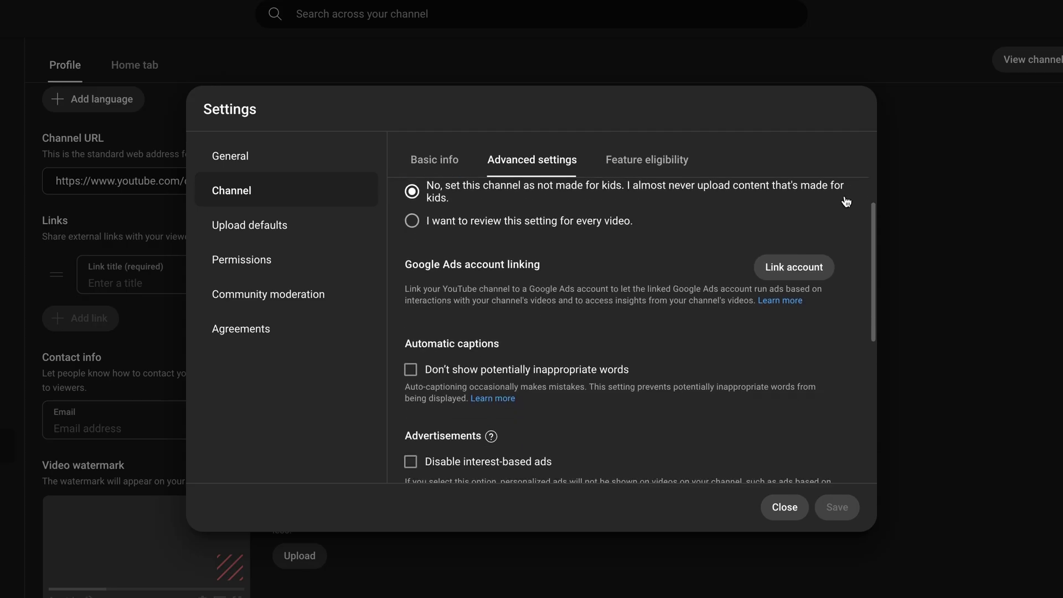
{"action": "scroll", "coordinate": [846, 201], "scroll_direction": "down", "scroll_amount": 2}
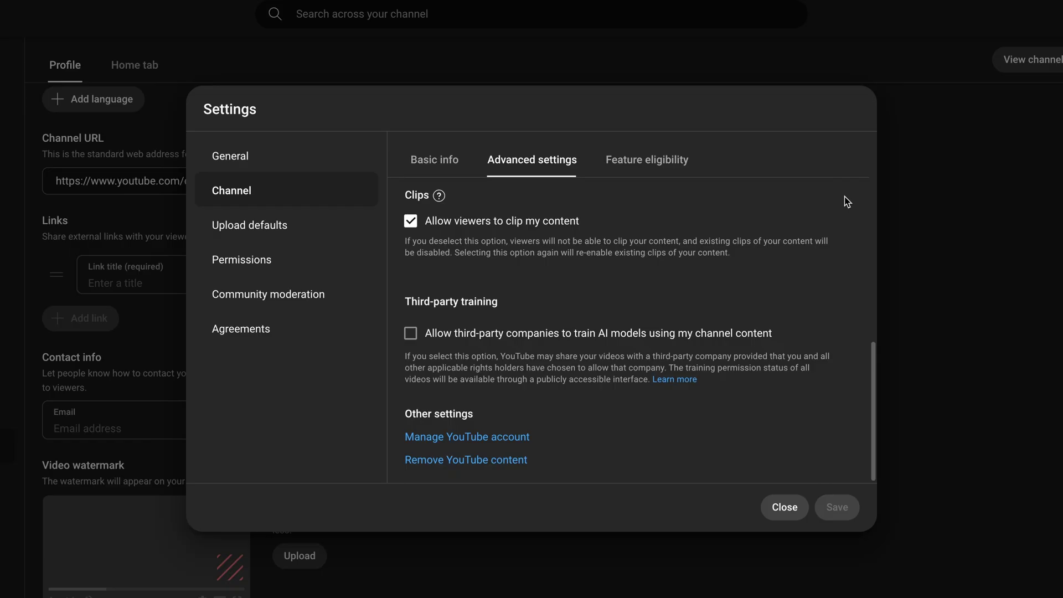
{"action": "scroll", "coordinate": [846, 201], "scroll_direction": "up", "scroll_amount": 10}
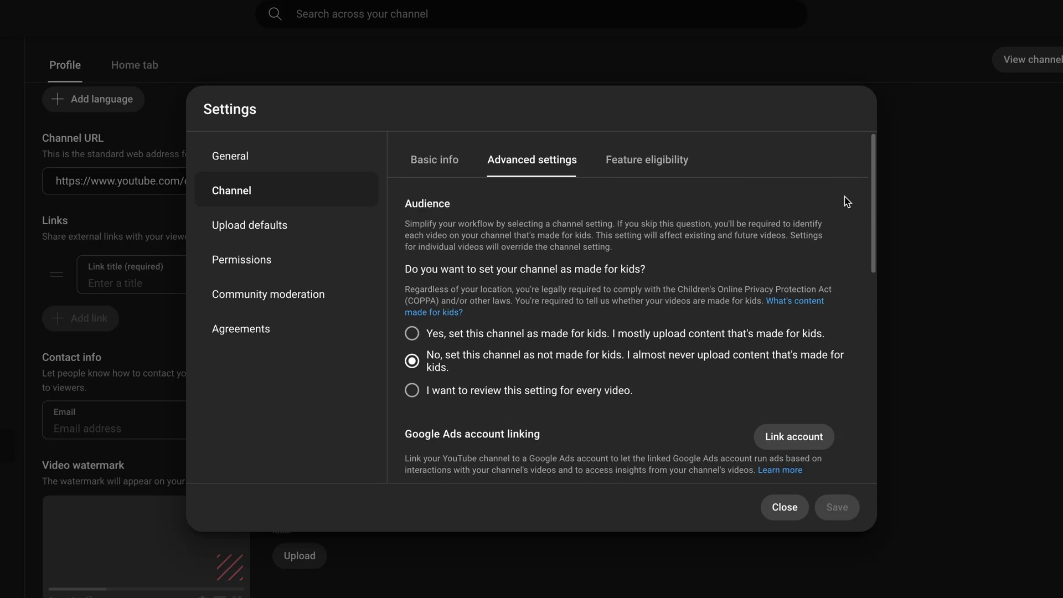
{"action": "left_click", "coordinate": [644, 171]}
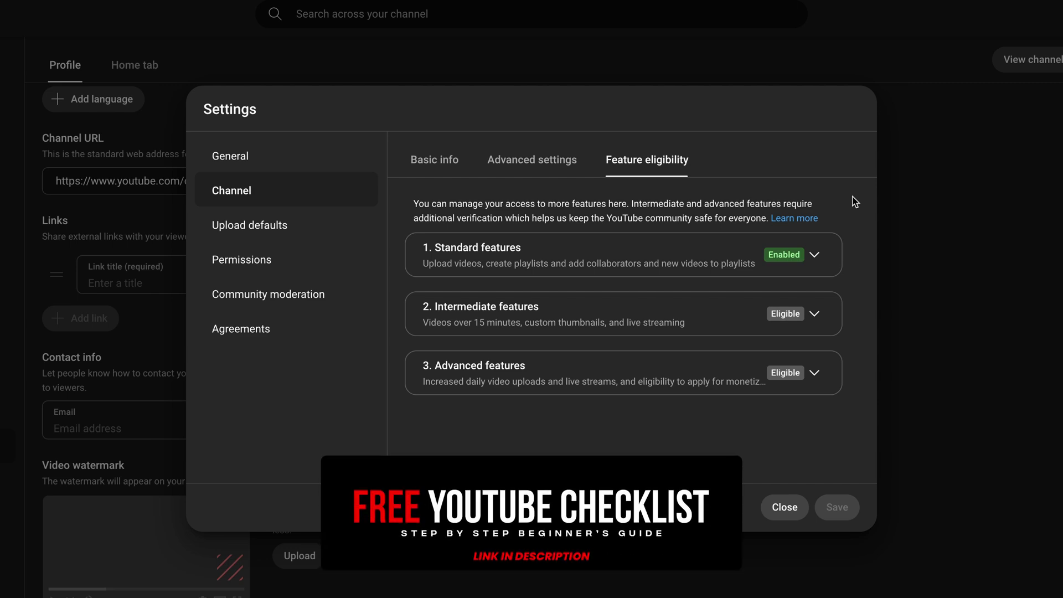
{"action": "left_click", "coordinate": [357, 227]}
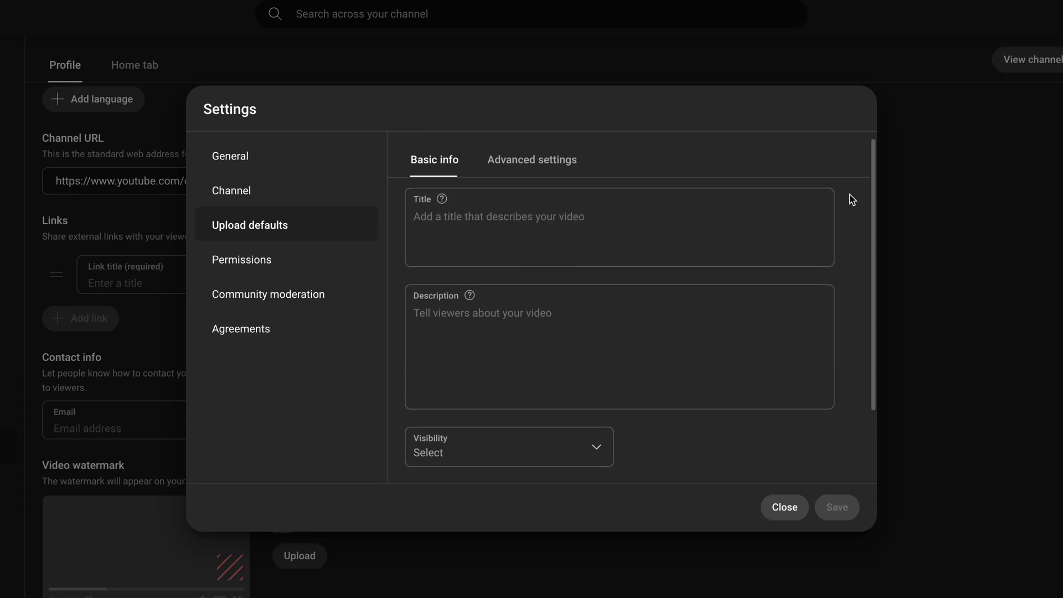
- Review the Upload defaults, including its Advanced settings tab
{"action": "scroll", "coordinate": [852, 200], "scroll_direction": "down", "scroll_amount": 2}
{"action": "scroll", "coordinate": [852, 200], "scroll_direction": "down", "scroll_amount": 2}
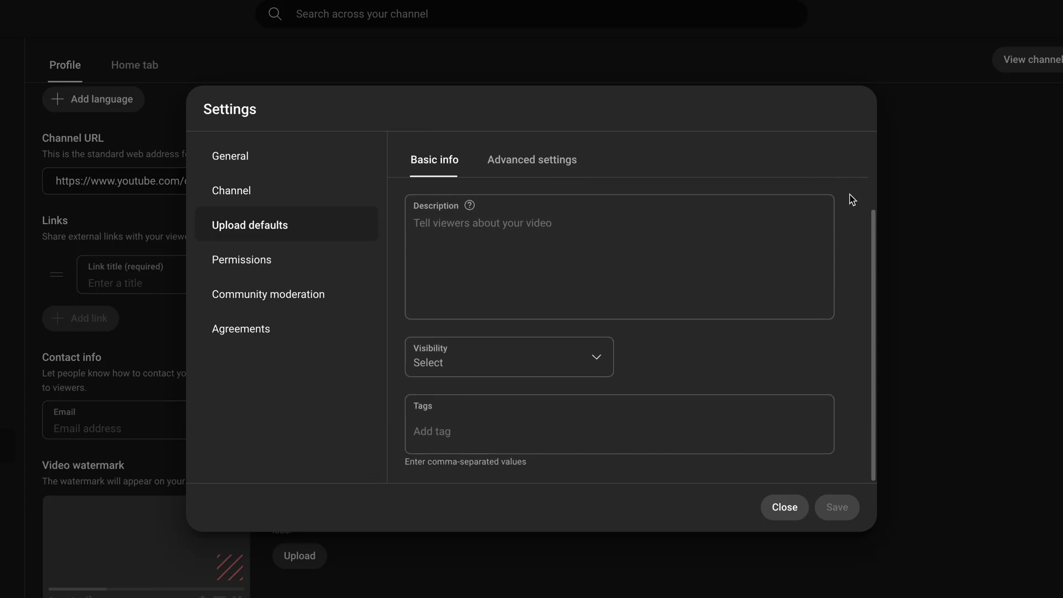
{"action": "left_click", "coordinate": [530, 176]}
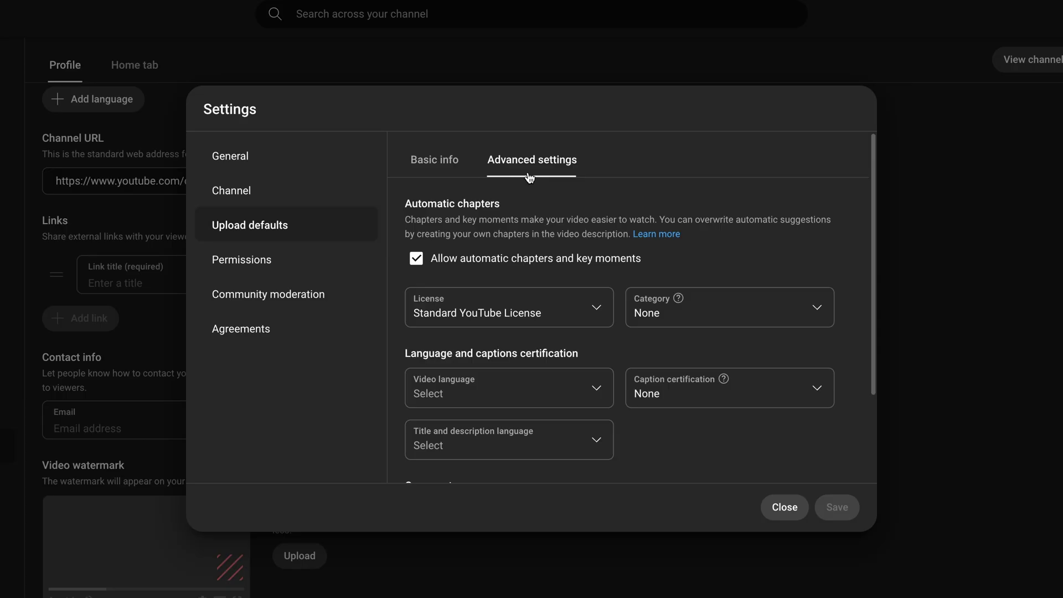
{"action": "scroll", "coordinate": [846, 193], "scroll_direction": "down", "scroll_amount": 3}
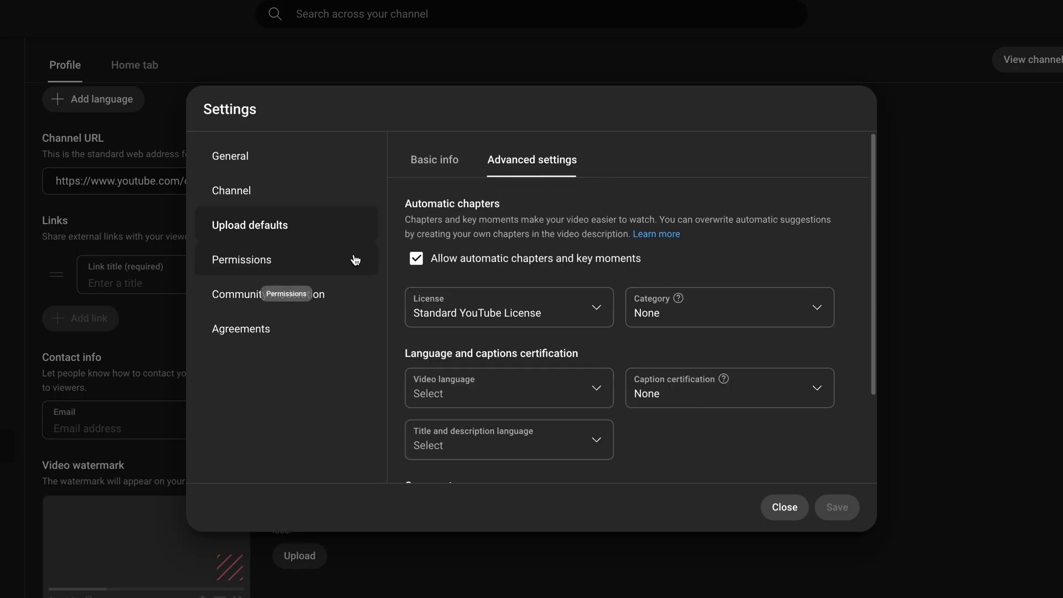
- Review Permissions, Community moderation and its Defaults tab, then the Agreements page
{"action": "left_click", "coordinate": [355, 260]}
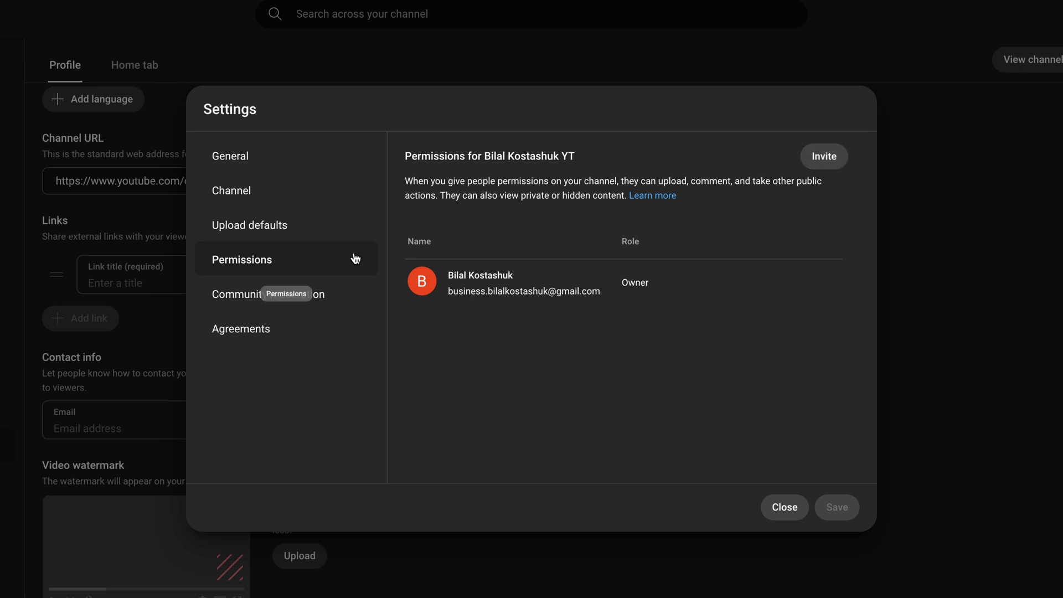
{"action": "left_click", "coordinate": [358, 294]}
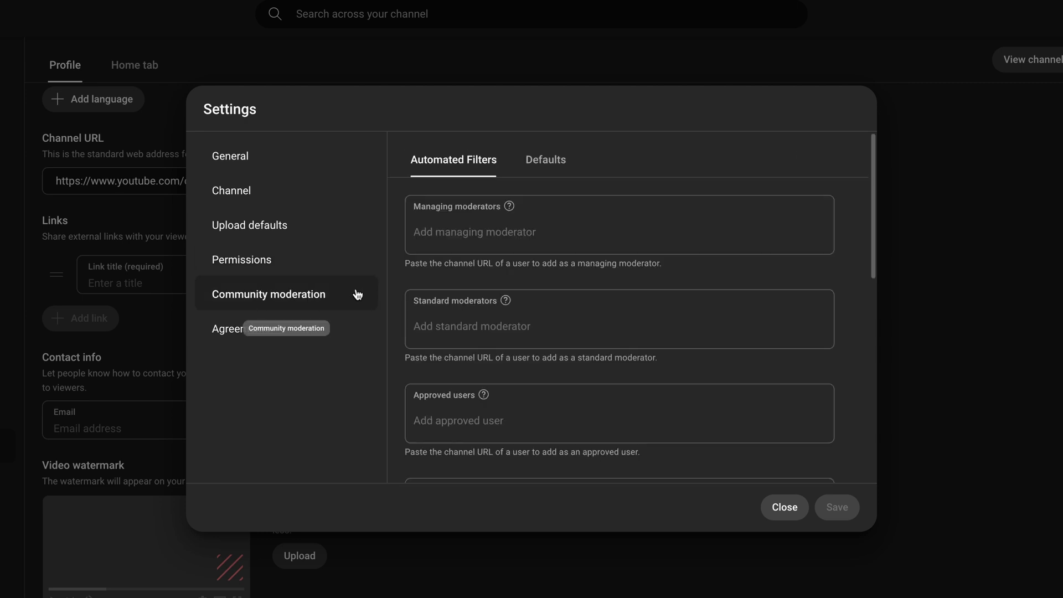
{"action": "scroll", "coordinate": [850, 197], "scroll_direction": "down", "scroll_amount": 3}
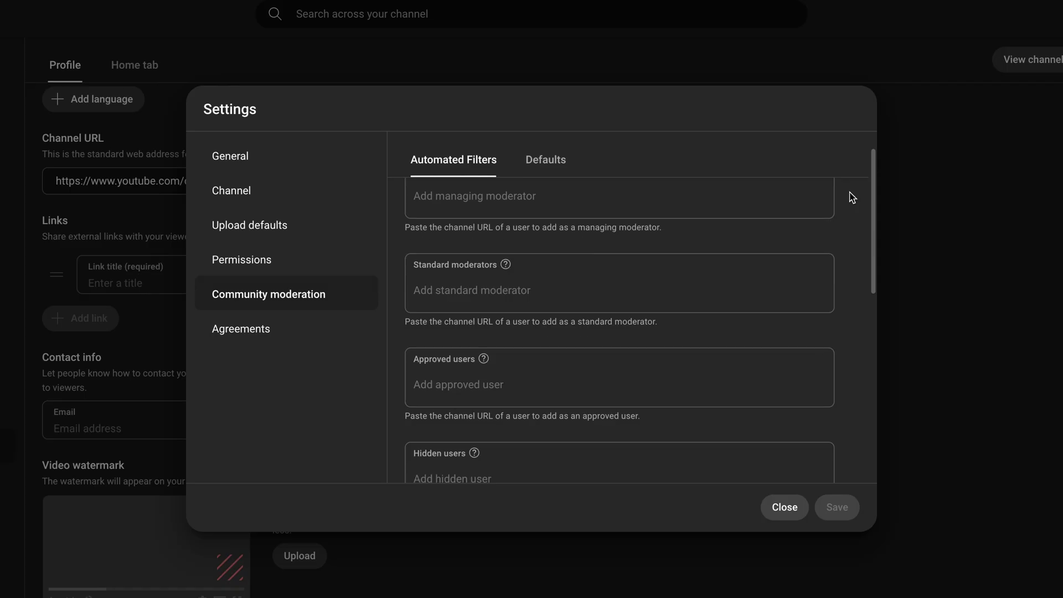
{"action": "scroll", "coordinate": [851, 197], "scroll_direction": "down", "scroll_amount": 8}
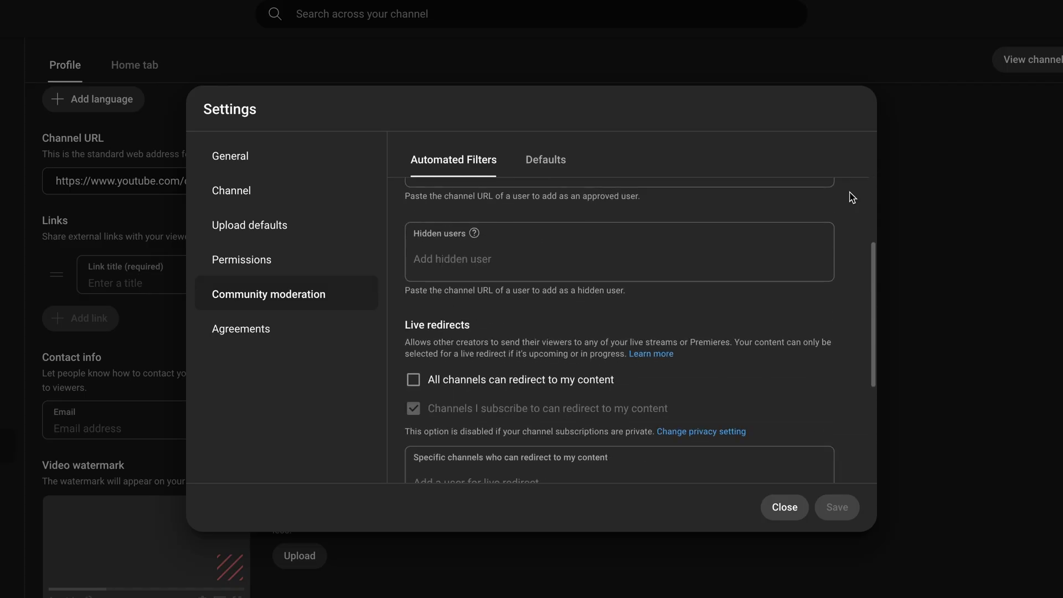
{"action": "scroll", "coordinate": [851, 197], "scroll_direction": "down", "scroll_amount": 2}
{"action": "left_click", "coordinate": [547, 177]}
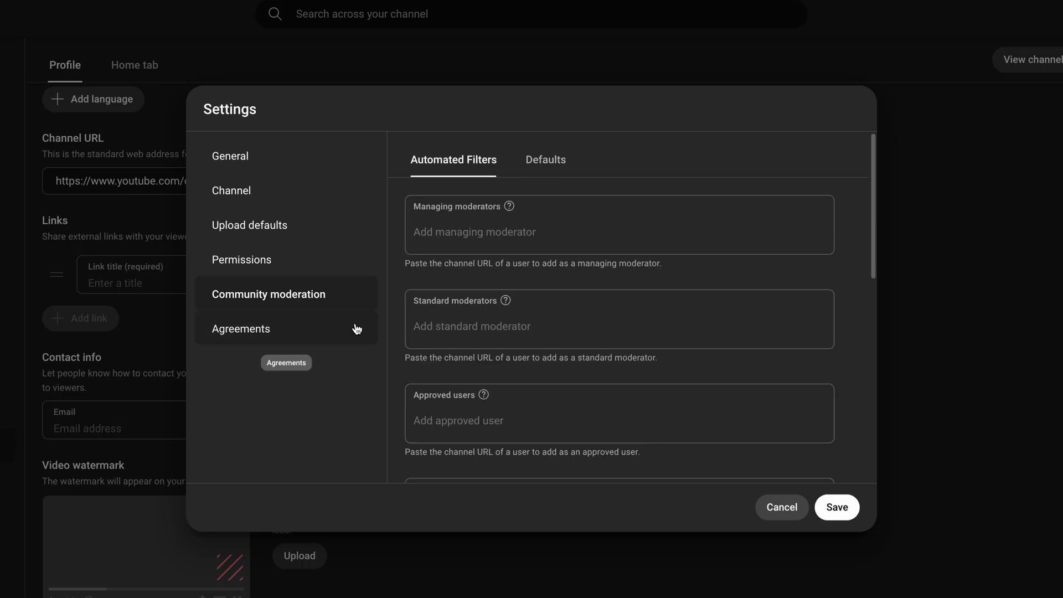
{"action": "left_click", "coordinate": [354, 329]}
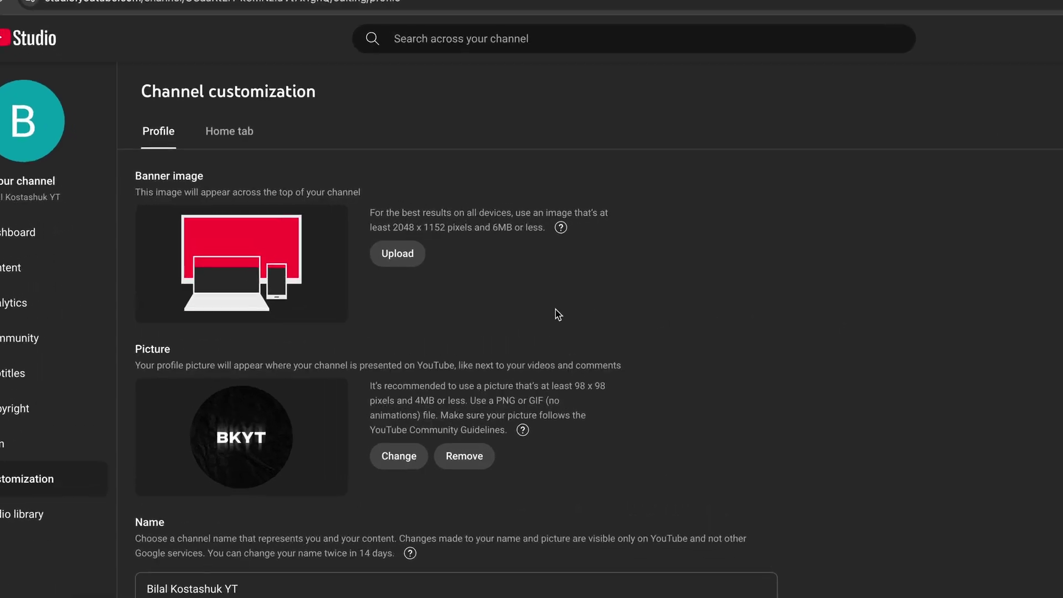
- Upload Banner.jpg as the channel banner and accept the crop
{"action": "left_click", "coordinate": [397, 253]}
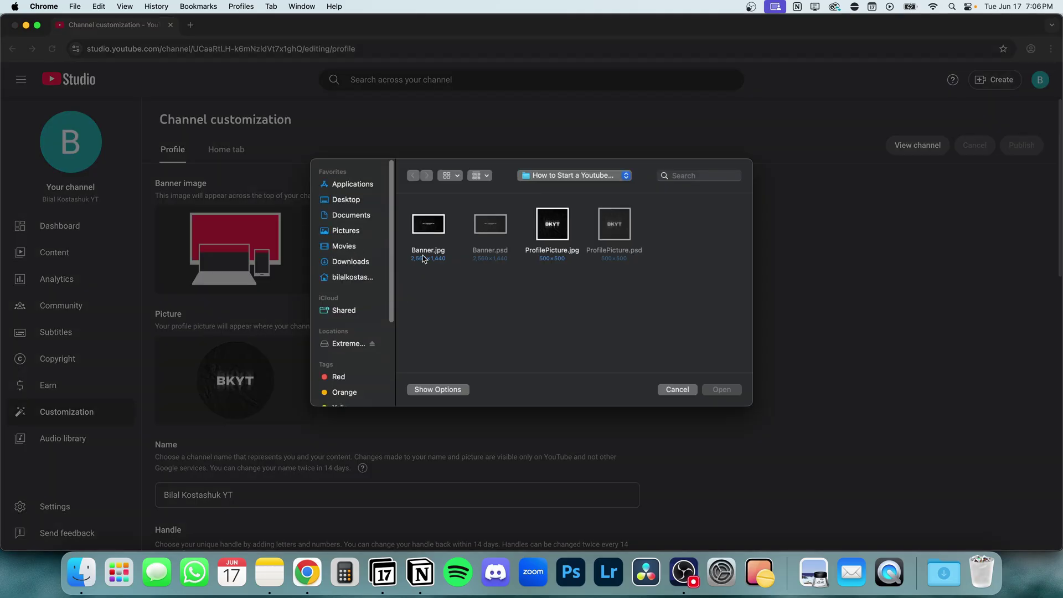
{"action": "double_click", "coordinate": [428, 232]}
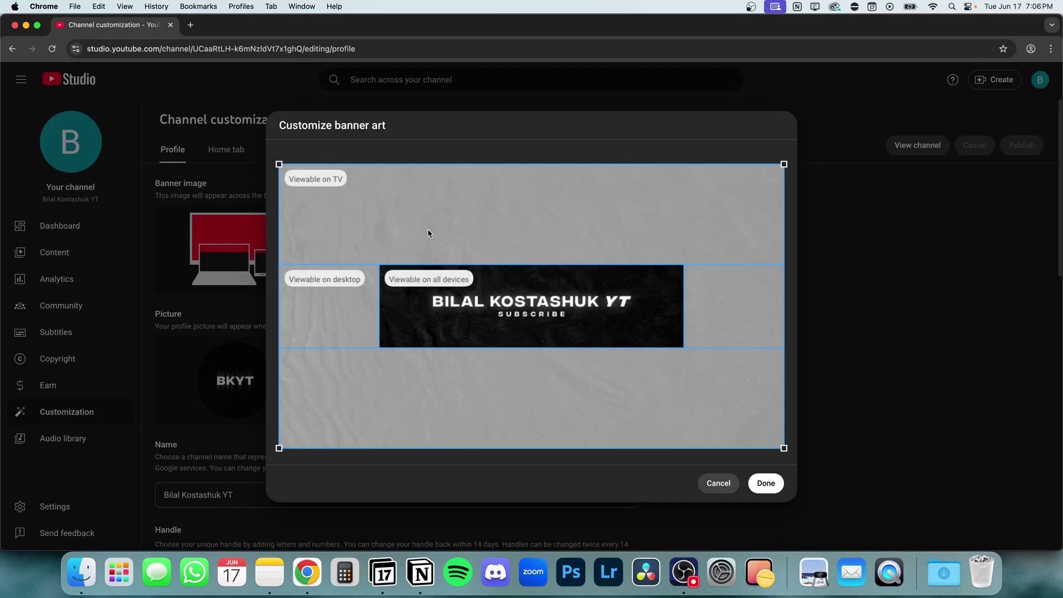
{"action": "left_click", "coordinate": [767, 485]}
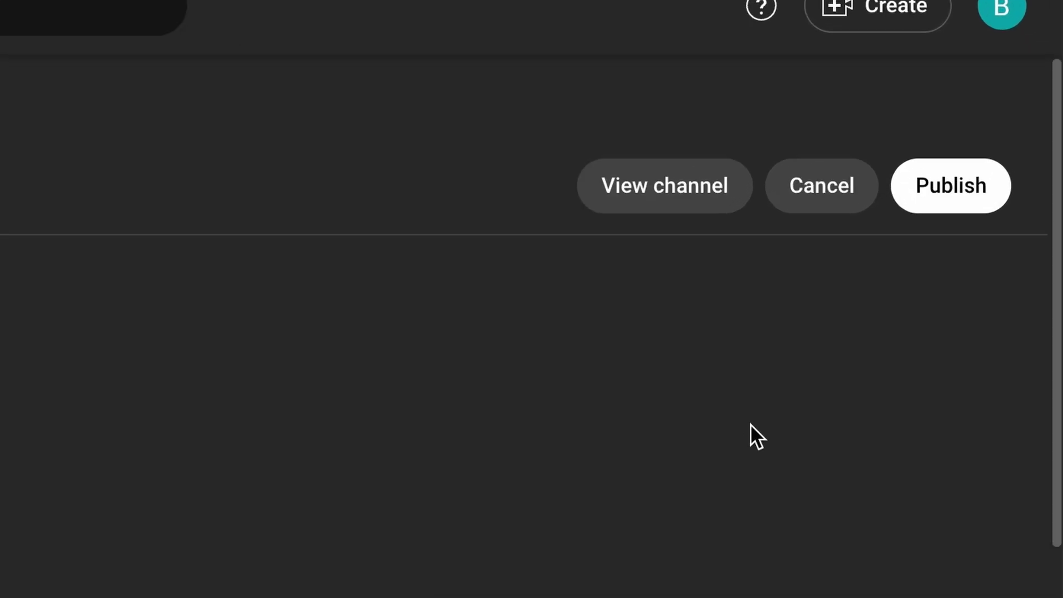